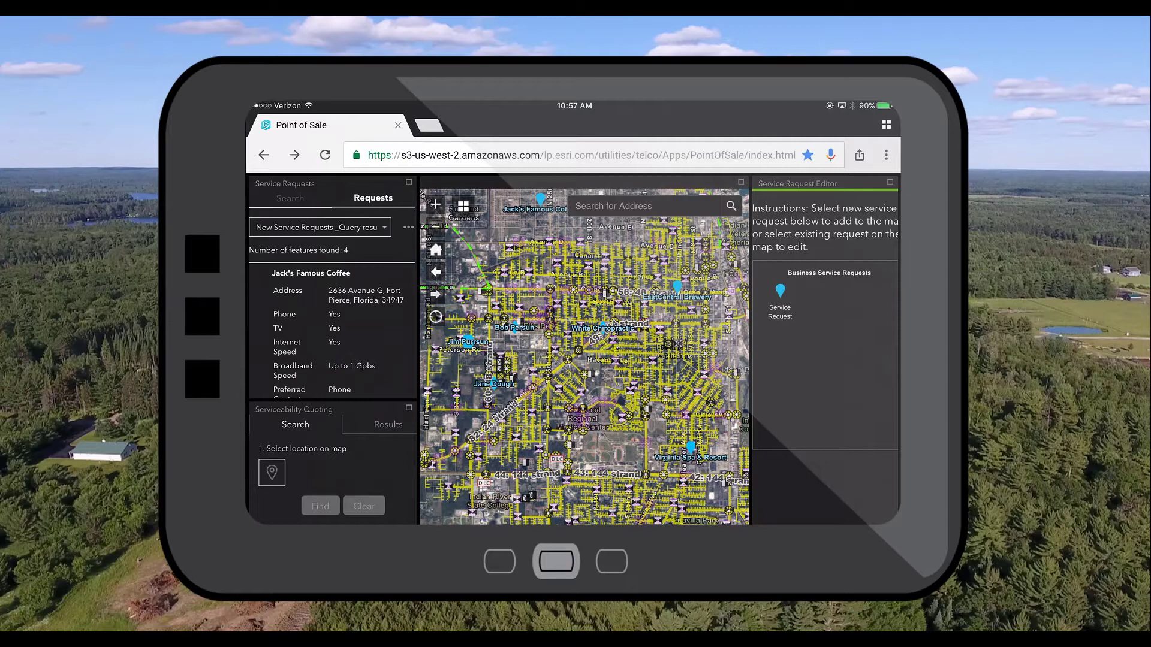
Step: Find Jack's Famous Coffee in the Service Requests list and show its request on the map
scroll(332, 329, "down", 5)
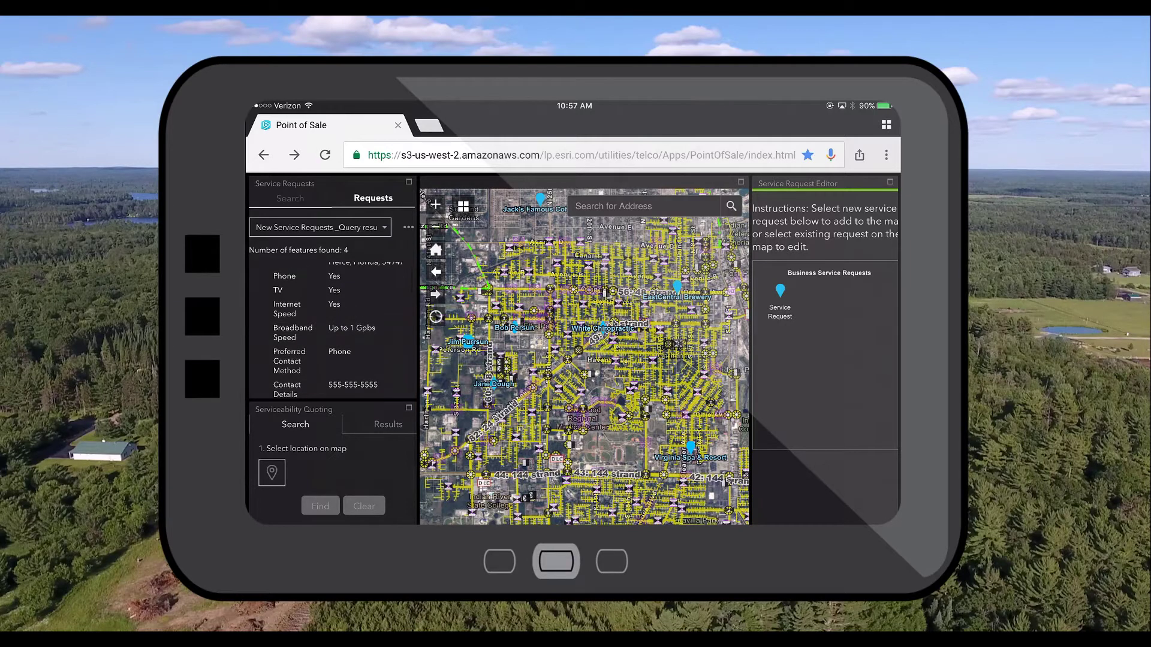
scroll(331, 330, "down", 4)
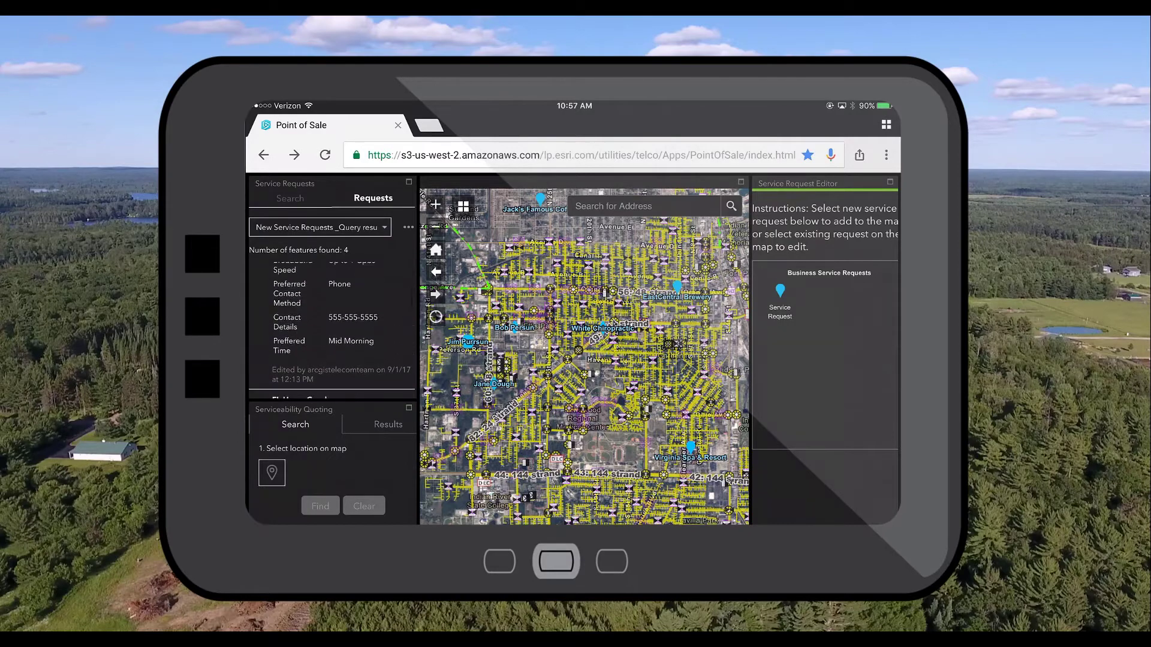
left_click(332, 311)
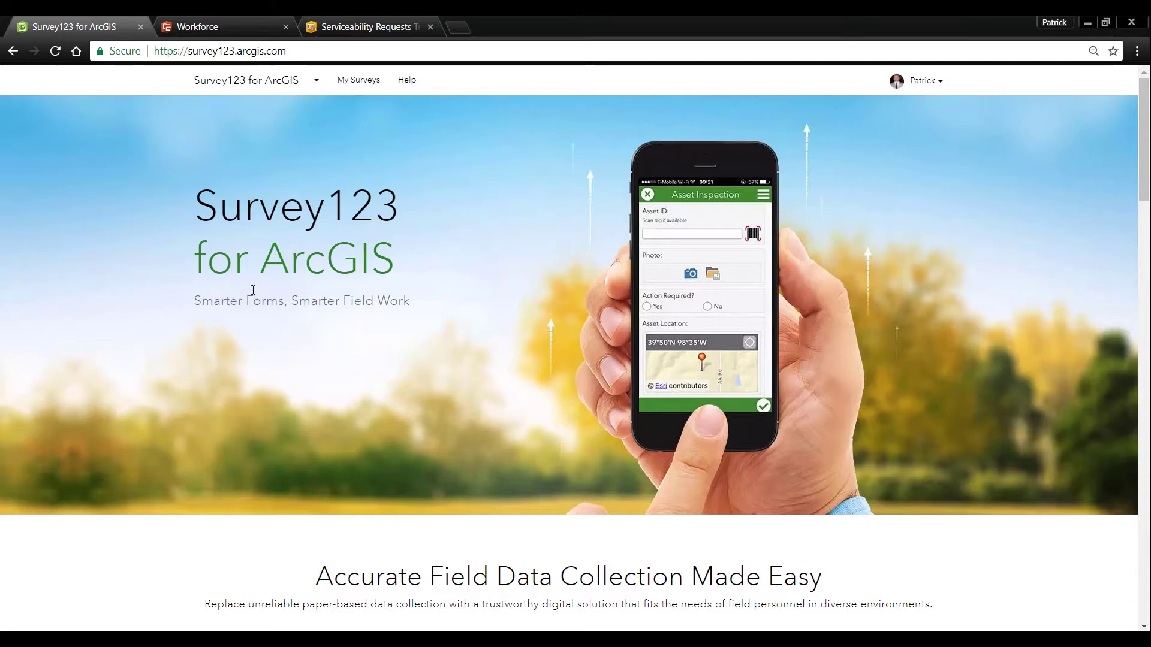
Step: Go to My Surveys to list the Telecom Attachment Site Inspections survey
left_click(358, 79)
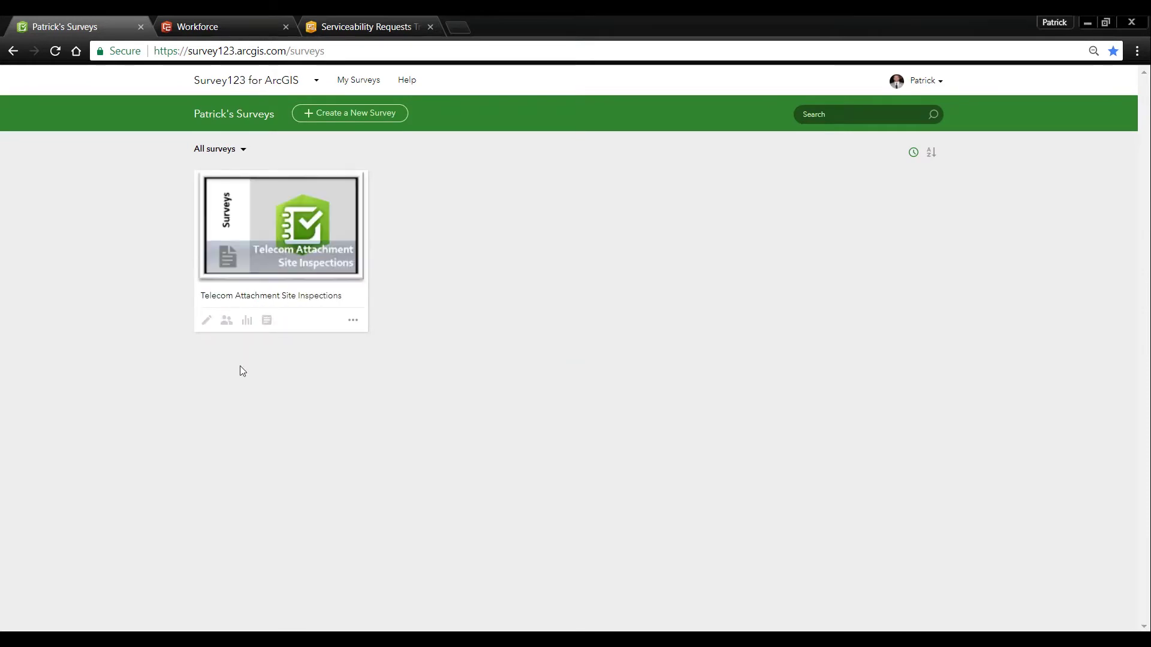
Step: Open the Telecom Attachment Site Inspections survey in Design and review its questions
left_click(206, 321)
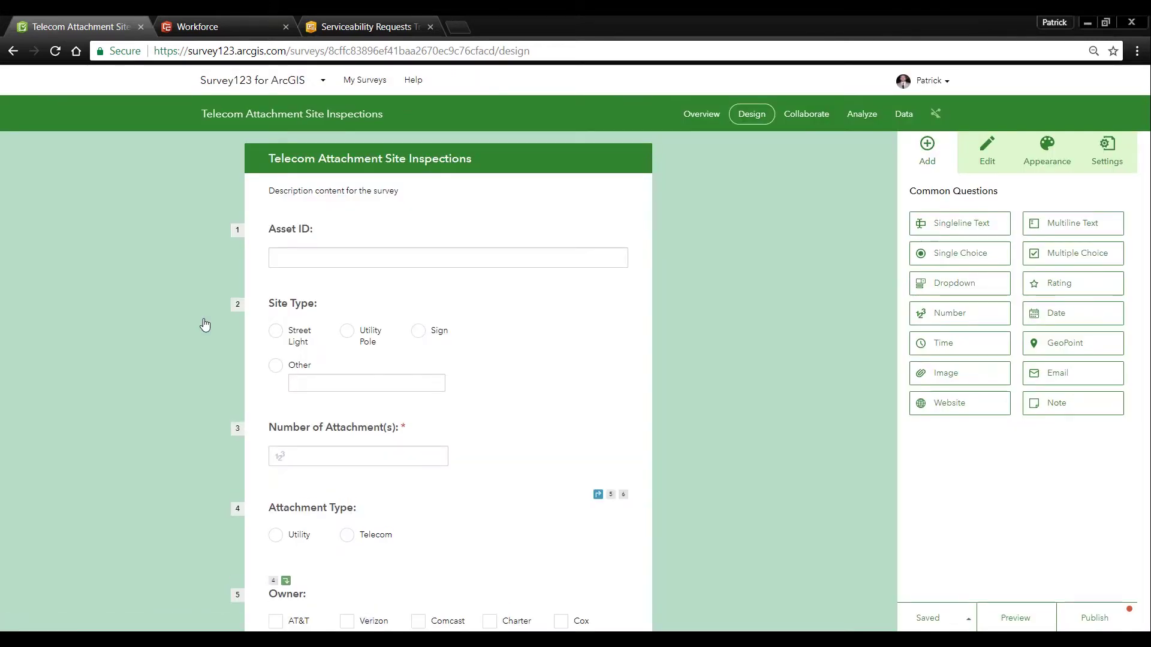
scroll(722, 380, "down", 4)
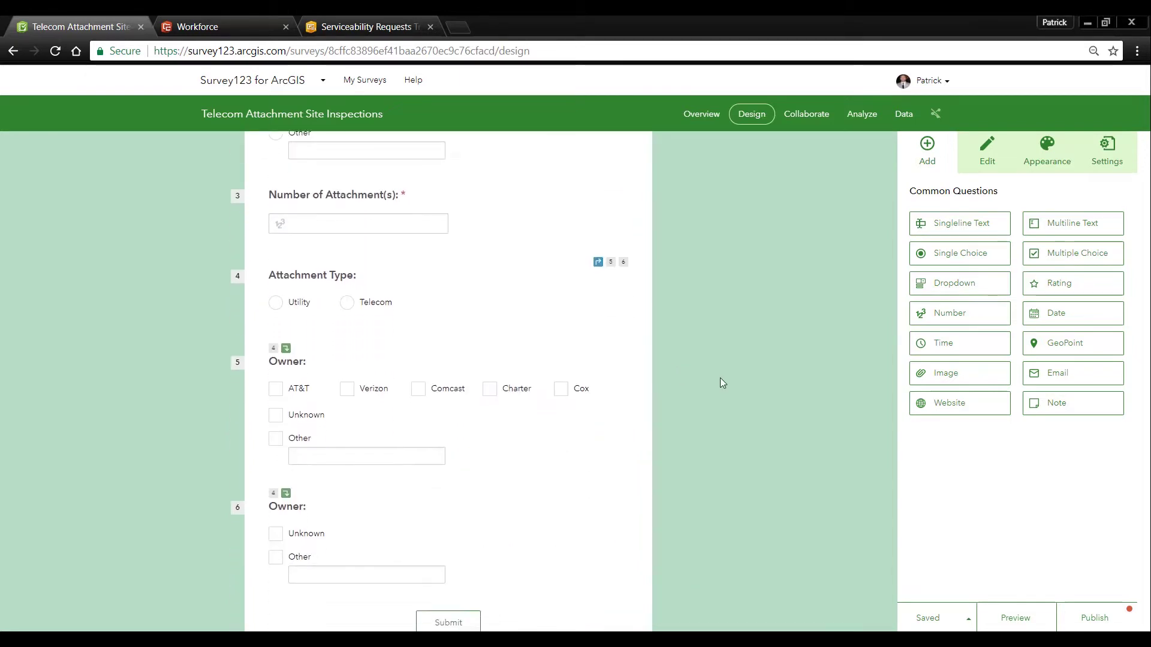
Step: Add a multiline text question labelled 'Comments:'
scroll(720, 378, "down", 1)
left_click(1049, 225)
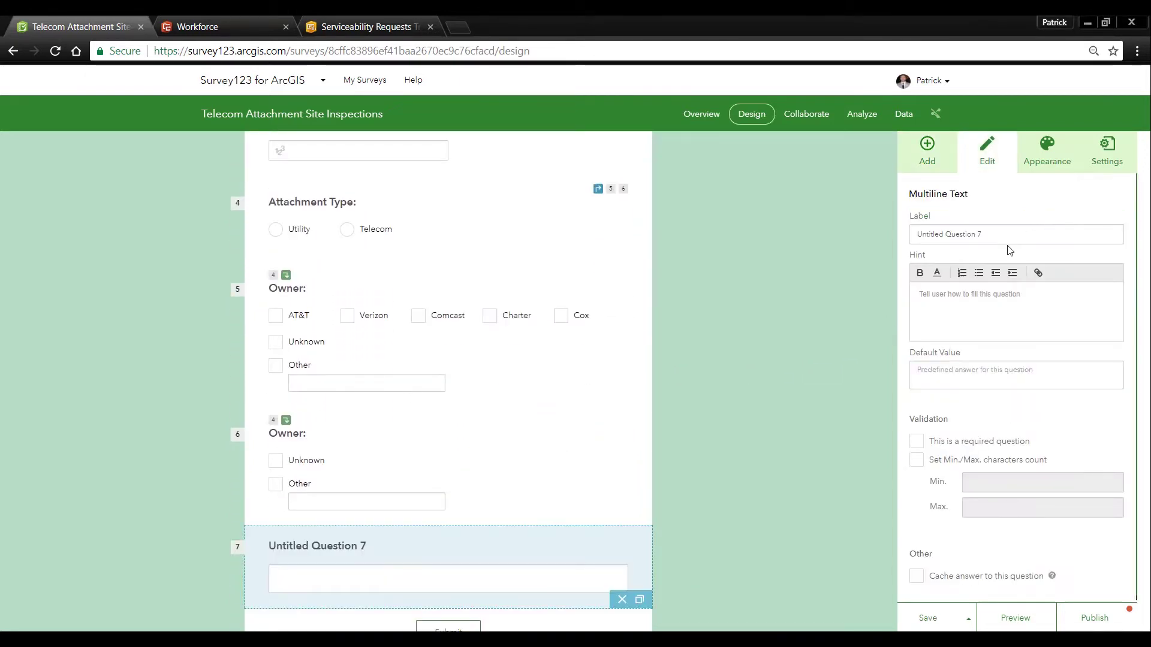
triple_click(995, 236)
type("Comm")
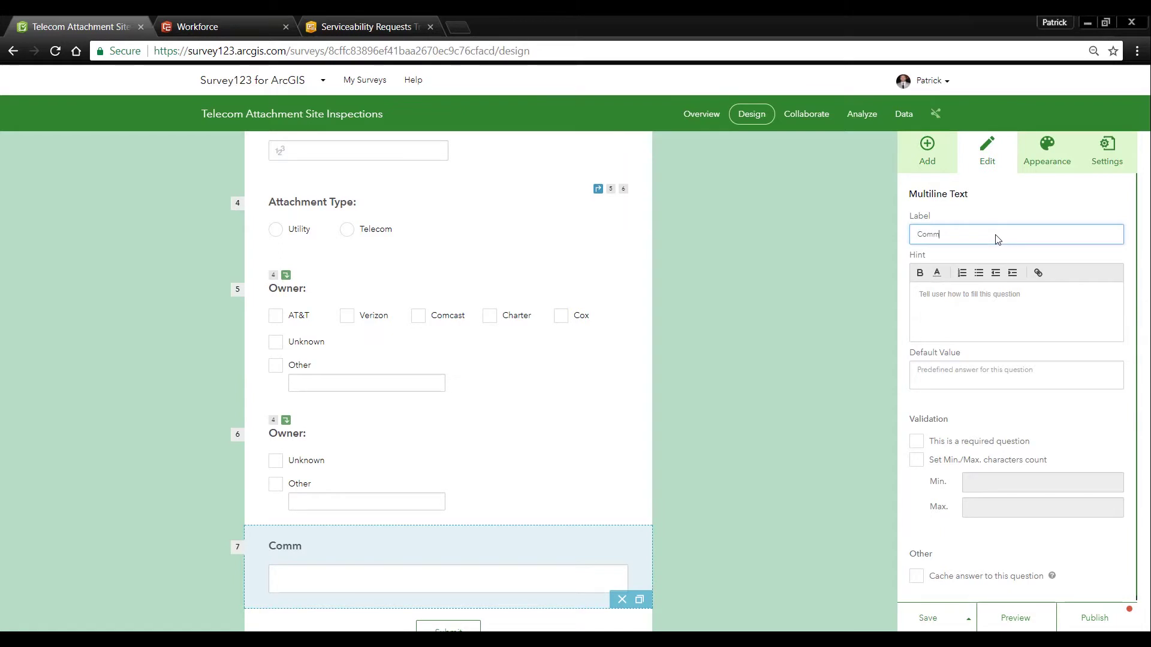
type("ents:")
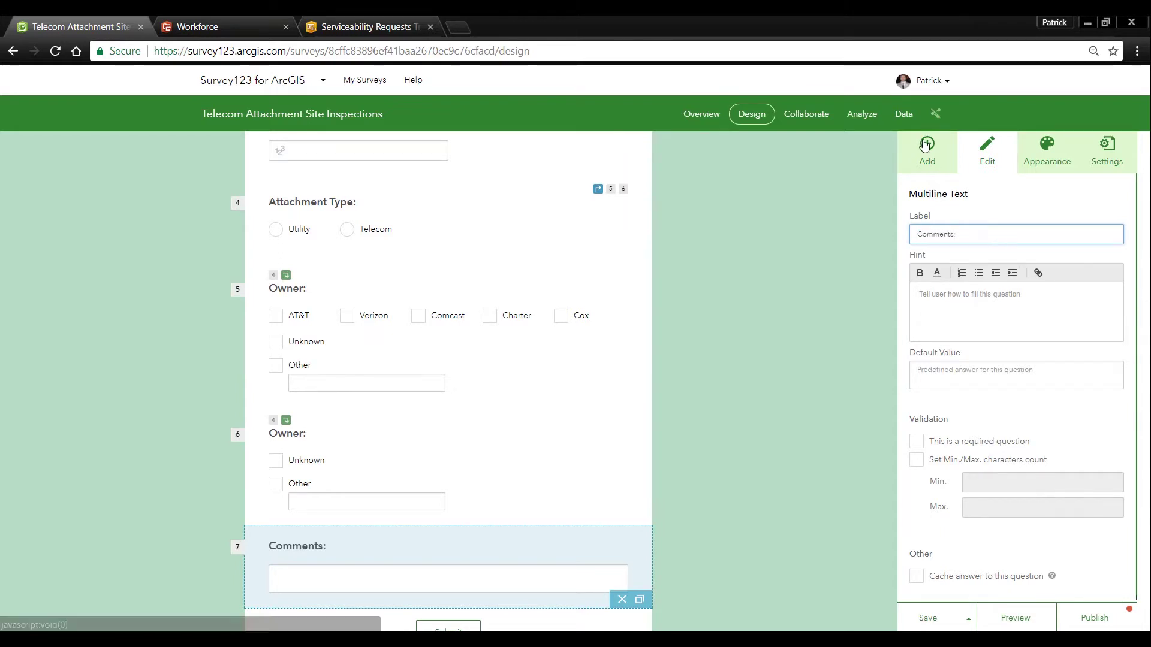
Step: Add a required date question 'Survey Date:' defaulting to the submitting date
left_click(927, 147)
left_click(1056, 315)
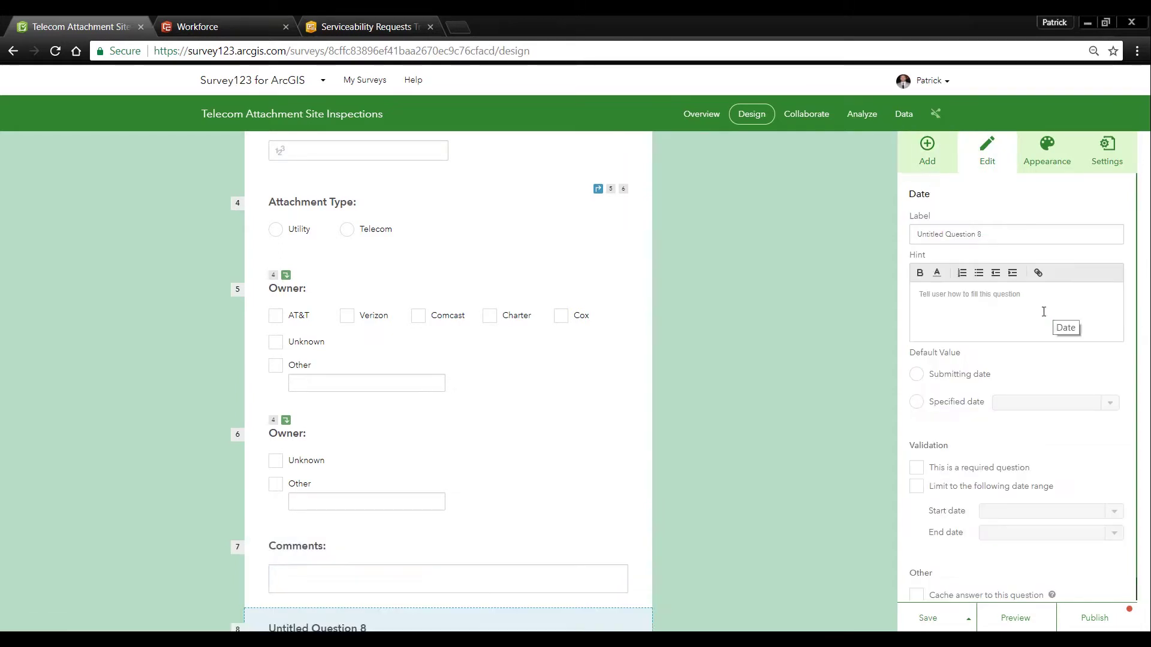
triple_click(980, 236)
type("S")
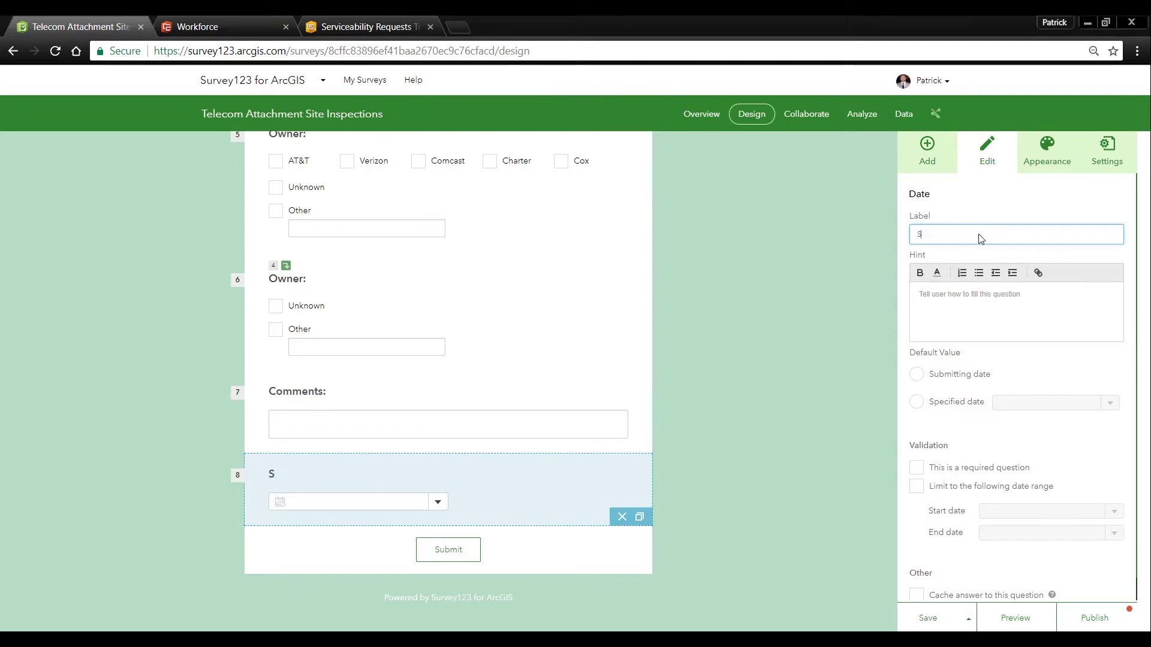
type("urvey Date:")
left_click(921, 375)
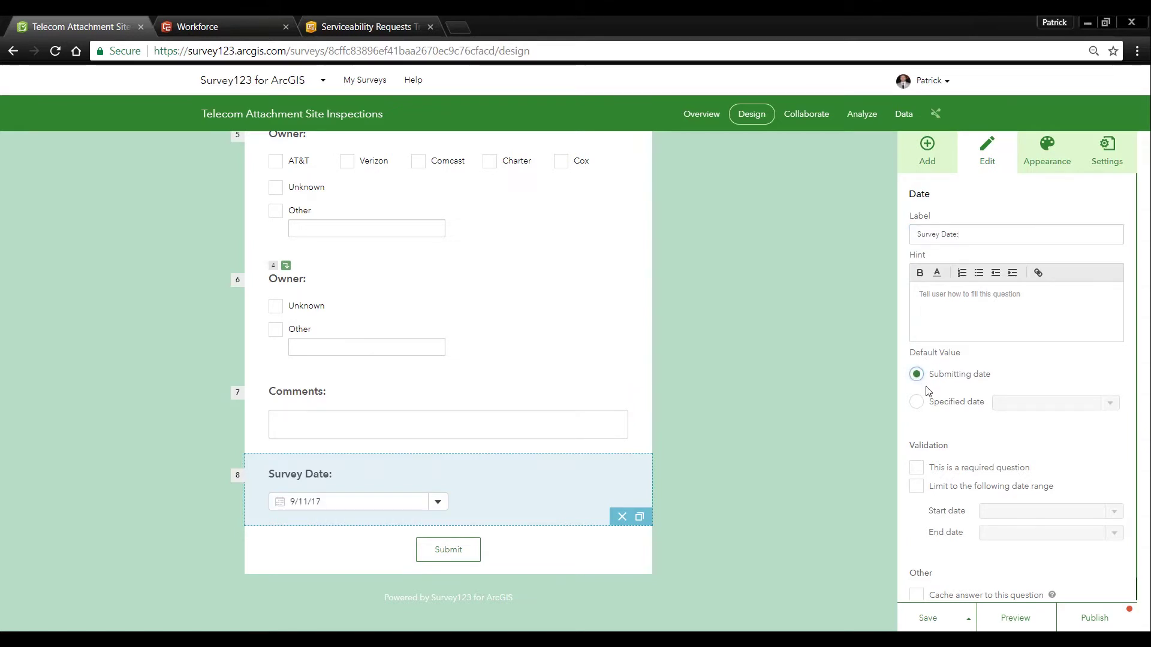
left_click(917, 468)
left_click(941, 159)
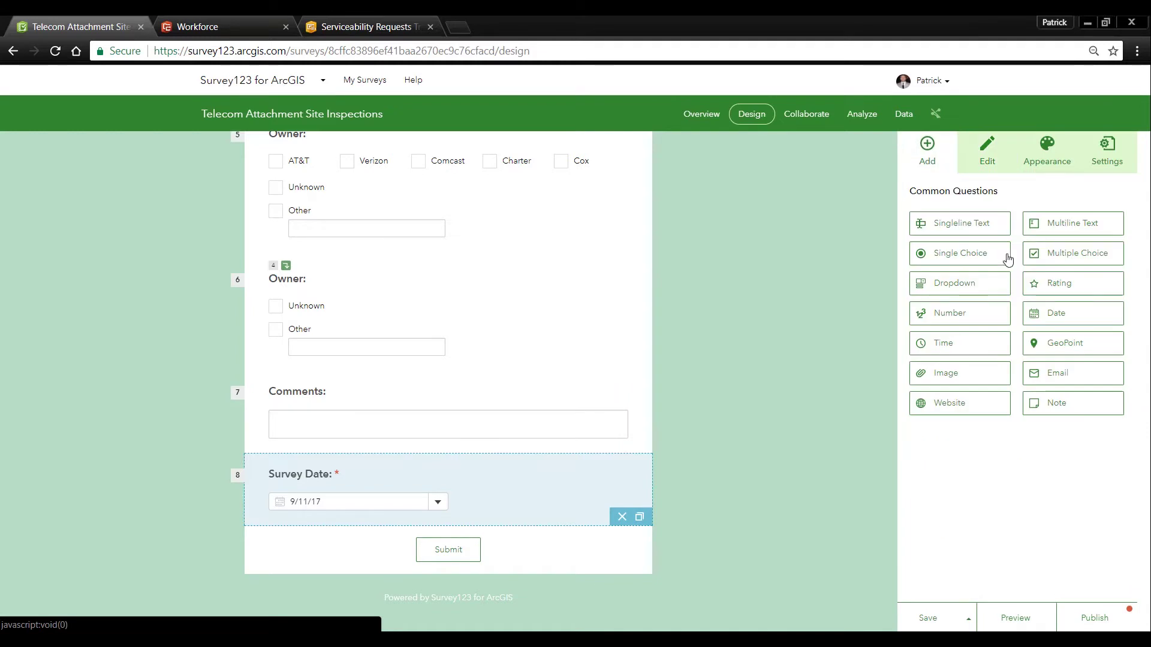
Step: Add a required GeoPoint question 'Site Location' on the Imagery basemap and save the survey
left_click(1056, 345)
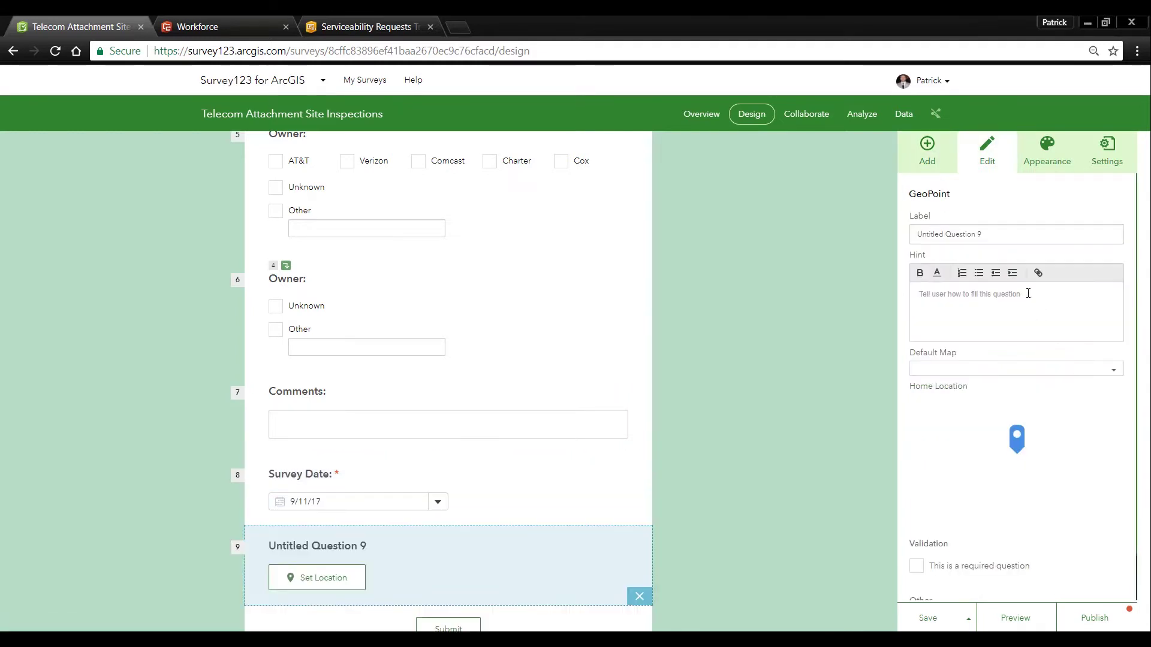
left_click(986, 235)
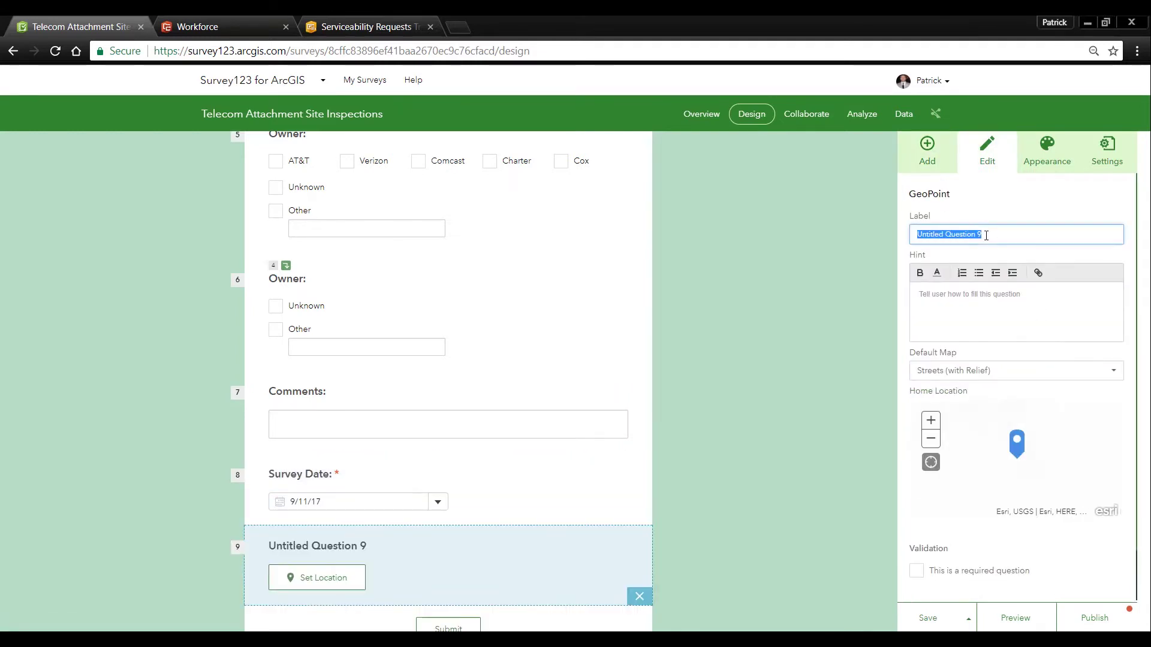
type("Site Location:")
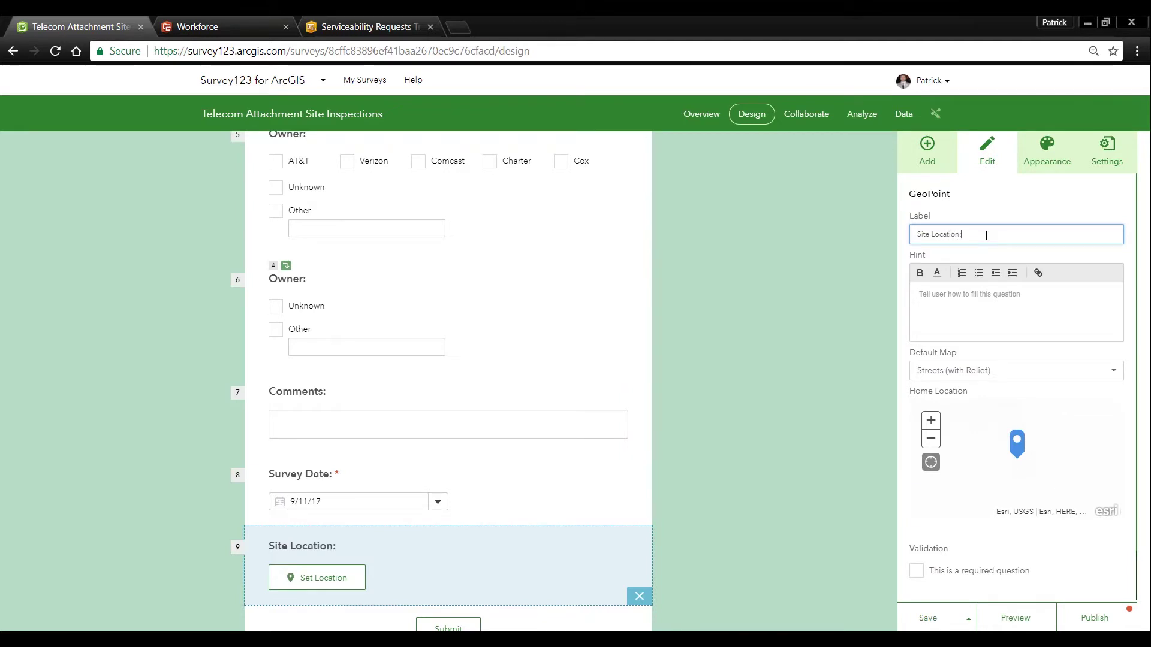
left_click(1099, 377)
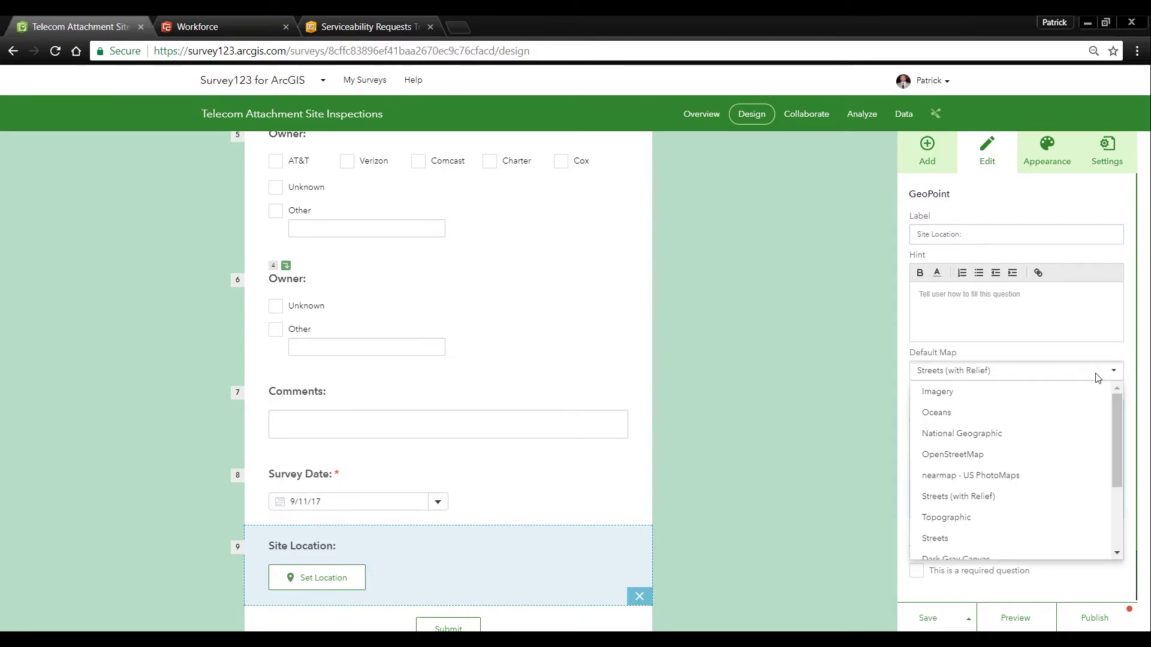
left_click(966, 392)
left_click(917, 570)
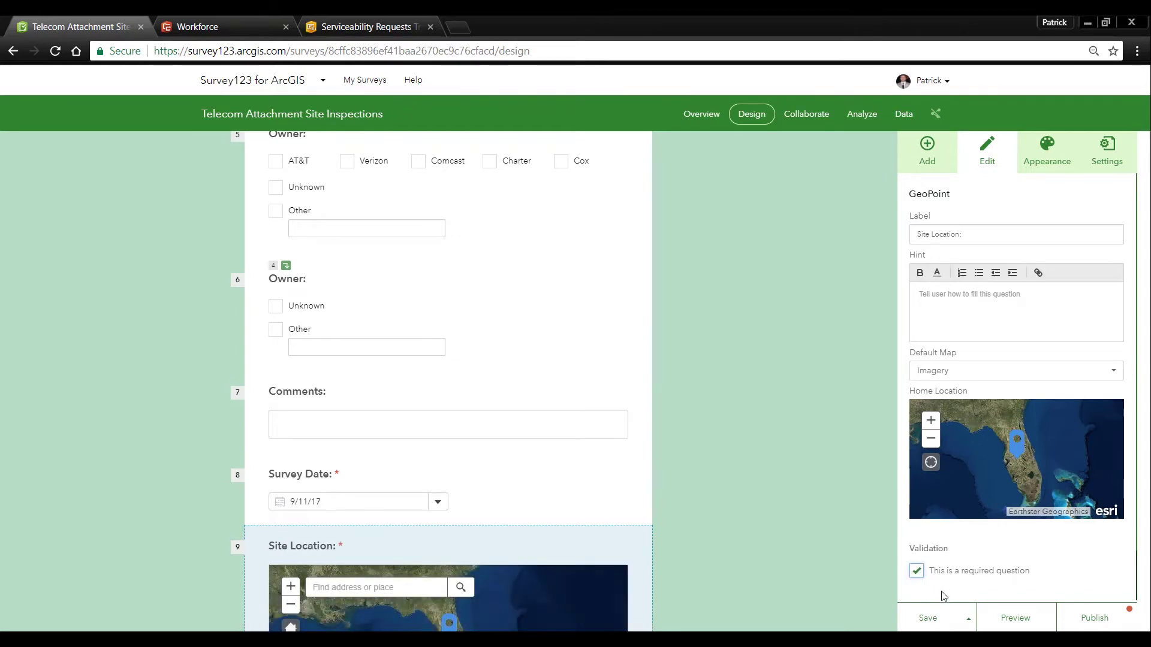
left_click(927, 623)
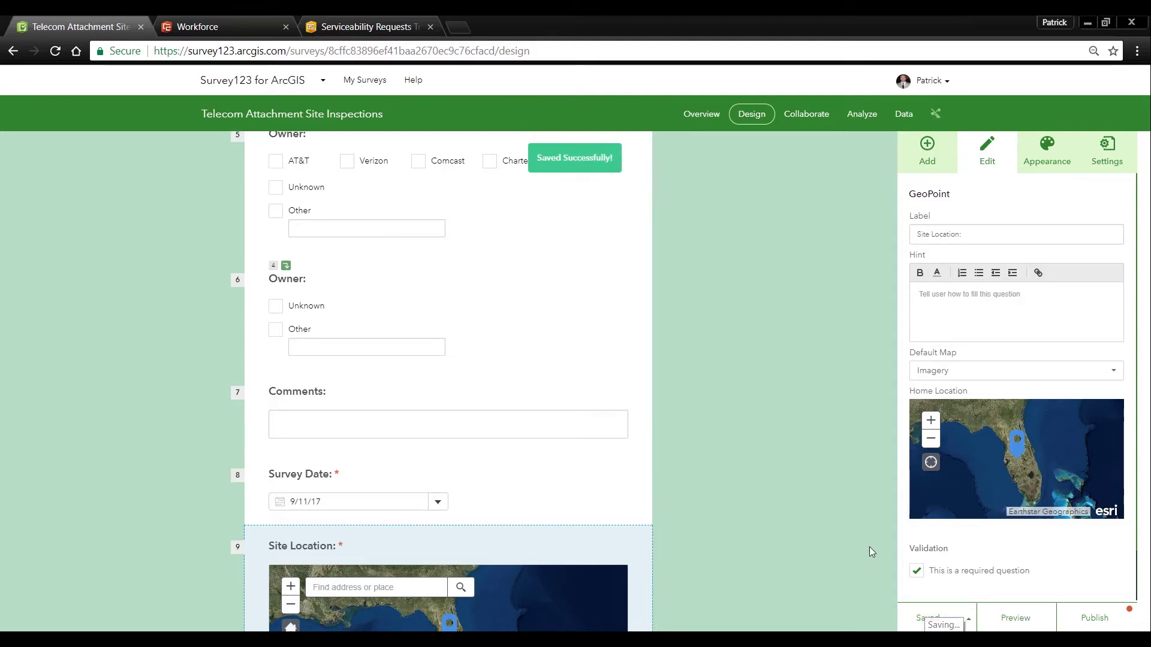
Step: In the phone preview, switch attachment type from Telecom to Utility to check the filtered Owner choices
left_click(1013, 621)
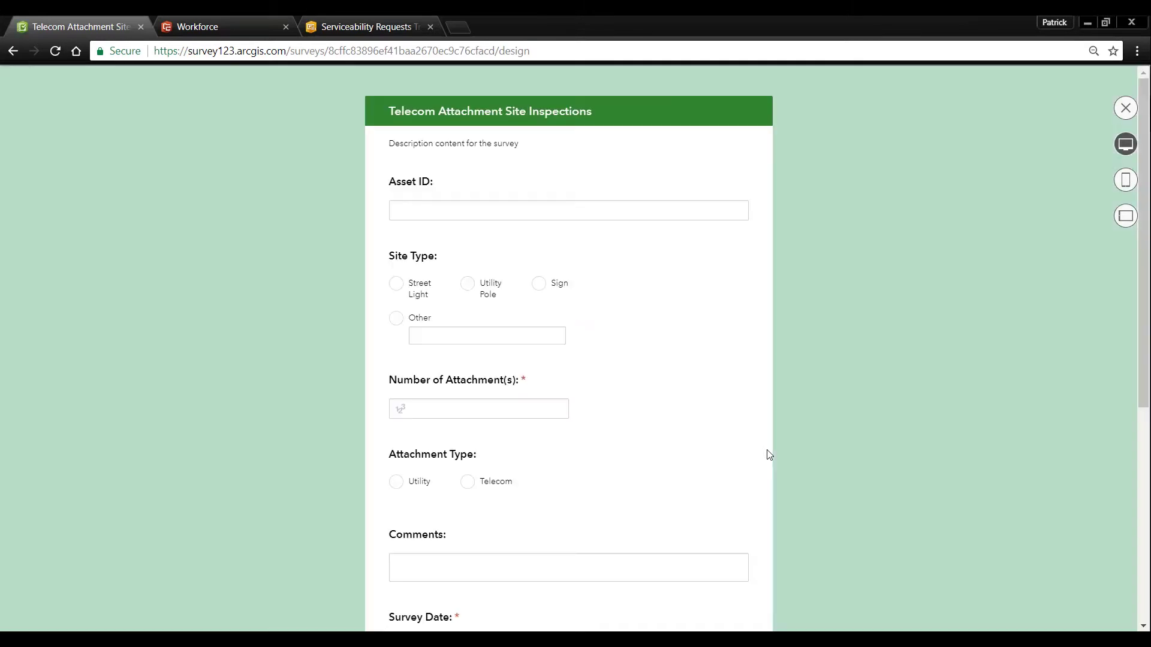
left_click(1125, 179)
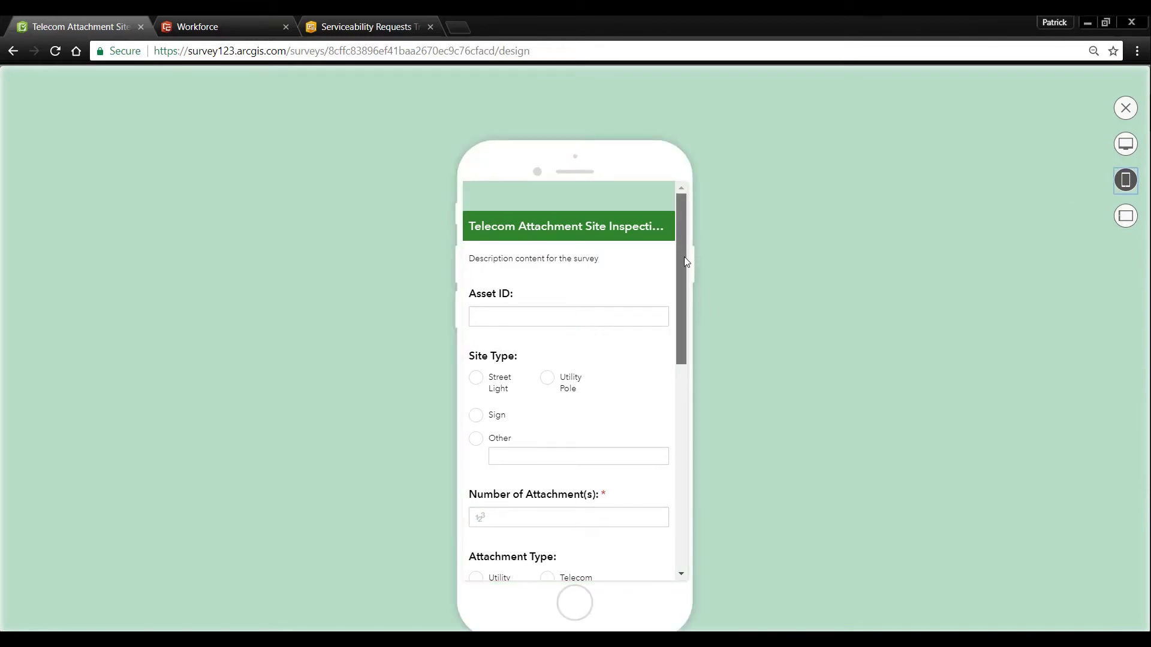
left_click_drag(685, 256, 687, 326)
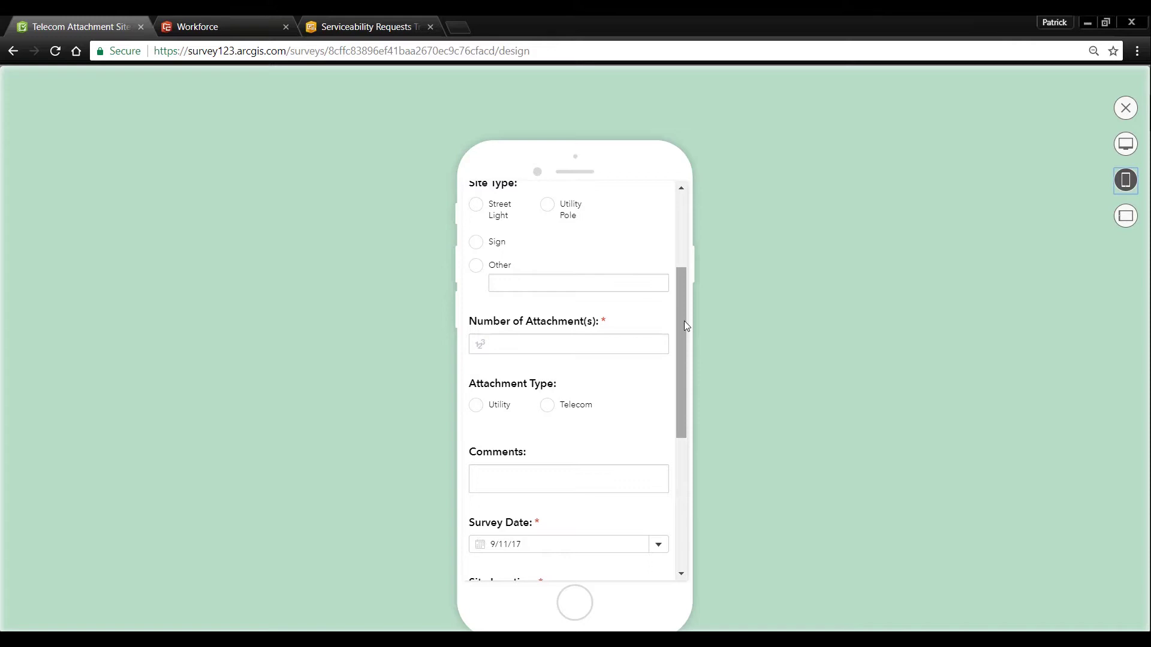
scroll(683, 348, "down", 1)
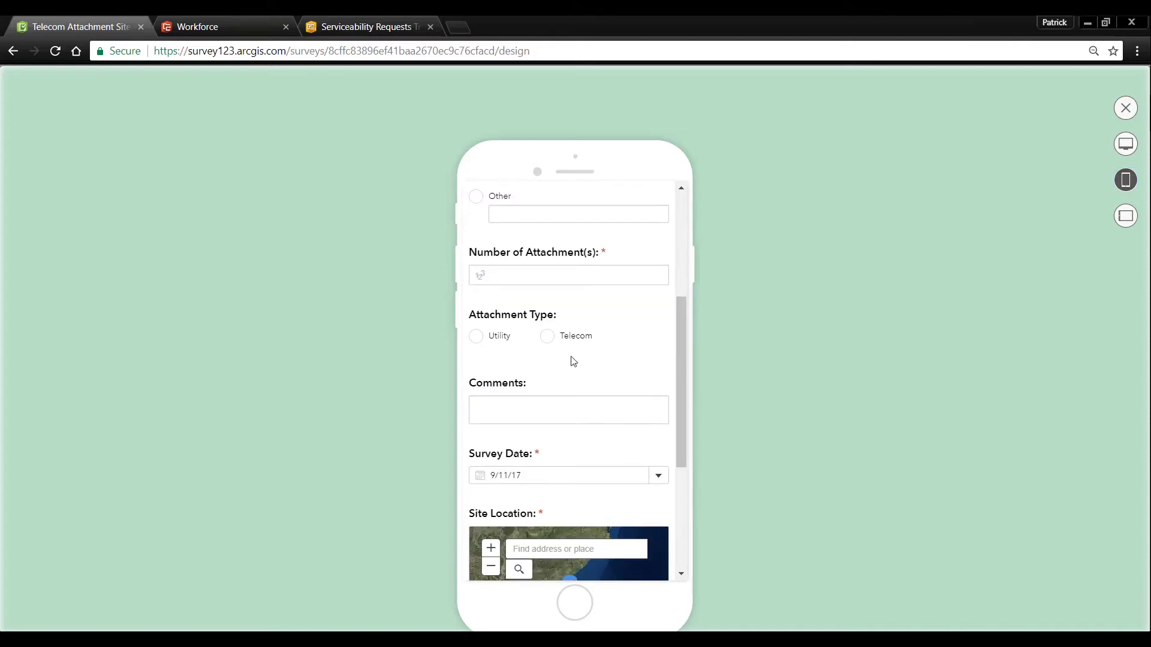
left_click(547, 337)
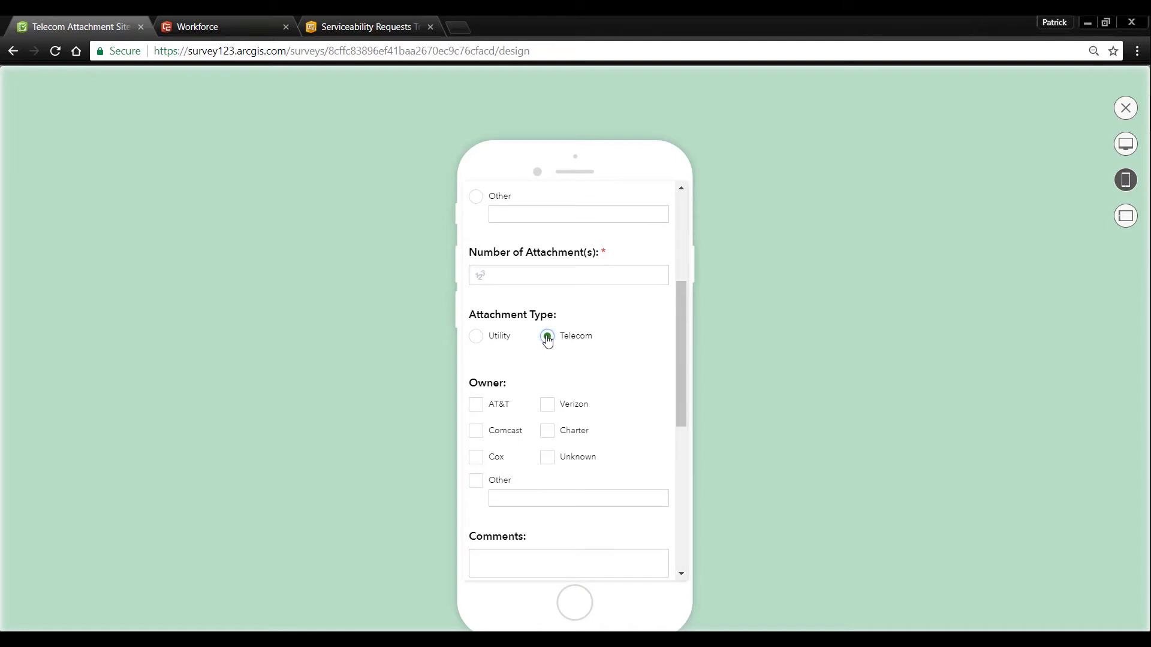
left_click(476, 337)
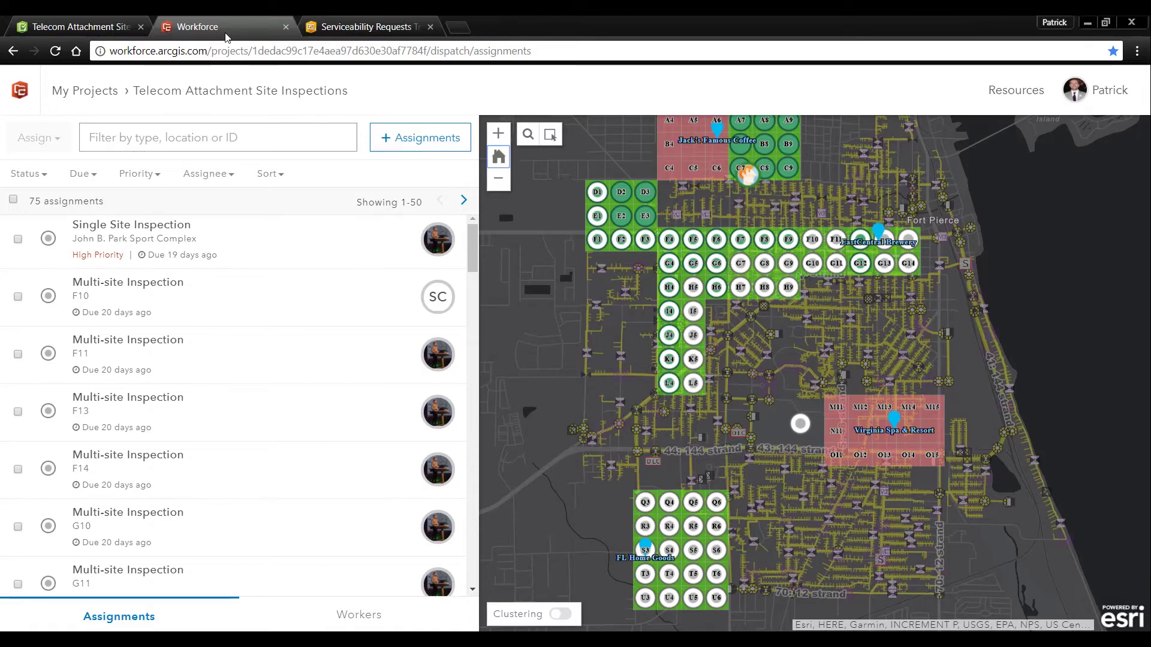
Step: Zoom the dispatcher map to grid cells B6 and C6 and open cell C6's details
left_click_drag(692, 265, 678, 326)
scroll(696, 275, "up", 2)
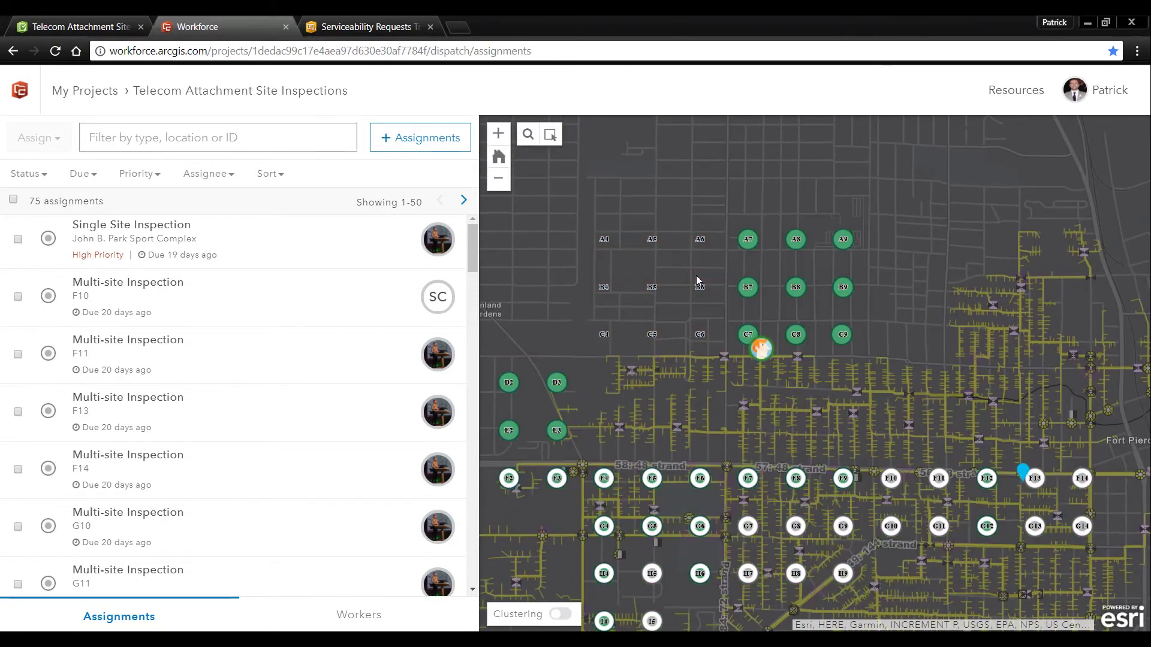
scroll(696, 275, "up", 1)
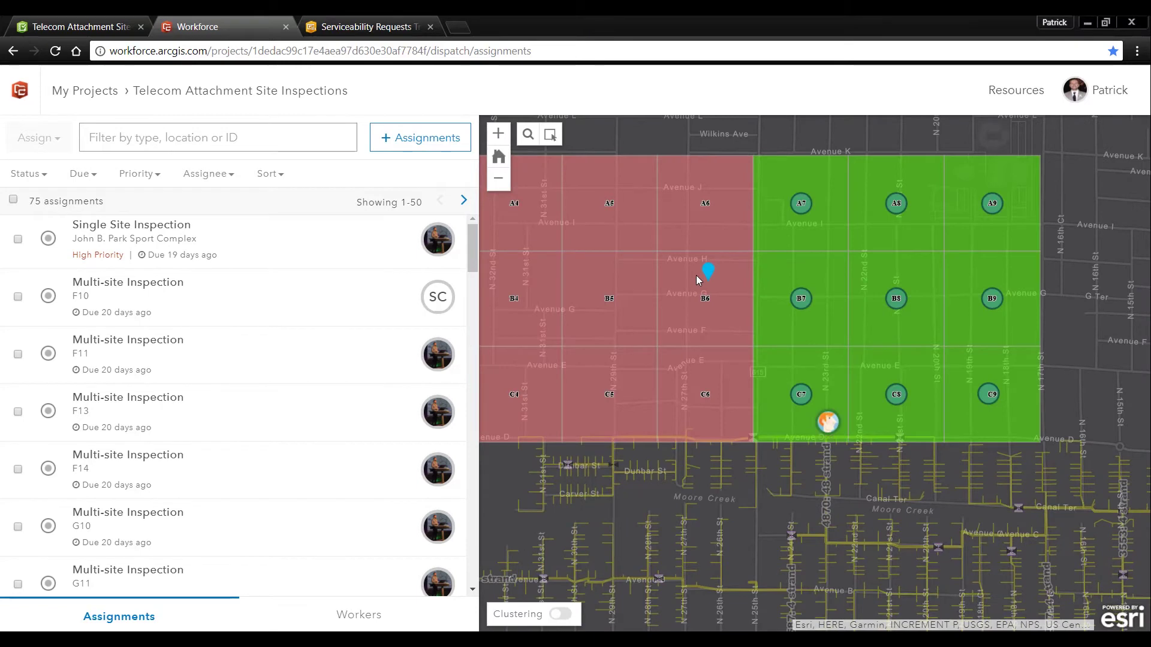
scroll(692, 390, "up", 1)
left_click(692, 389)
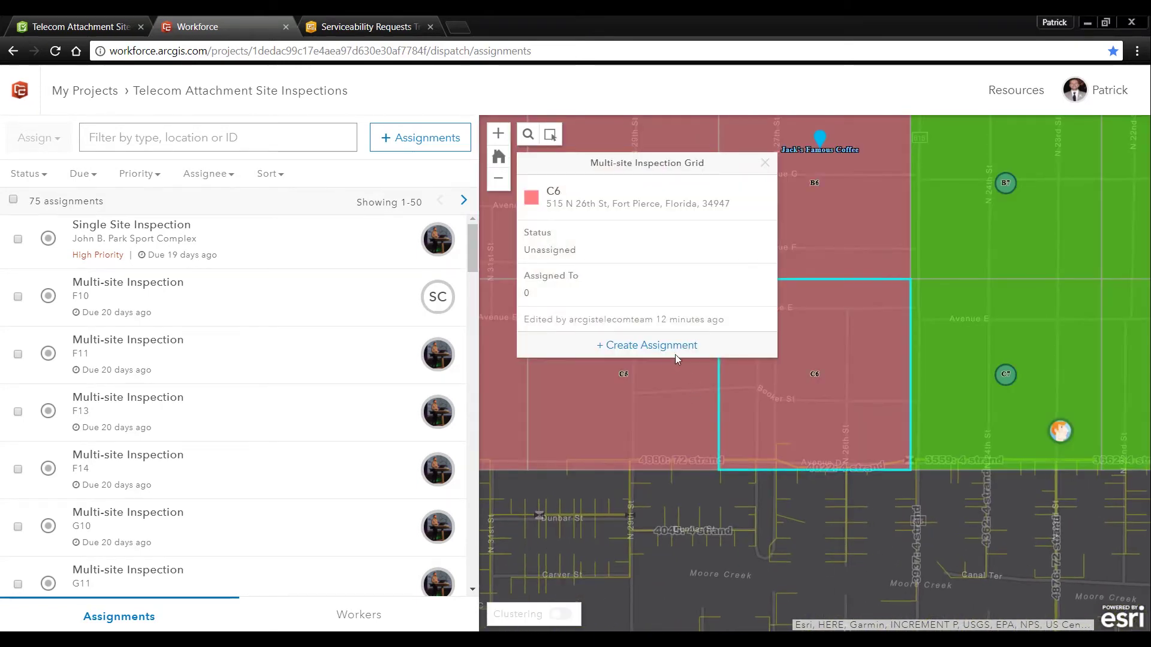
Step: Start a Multi-site Inspection assignment for C6 assigned to the field worker
left_click(659, 349)
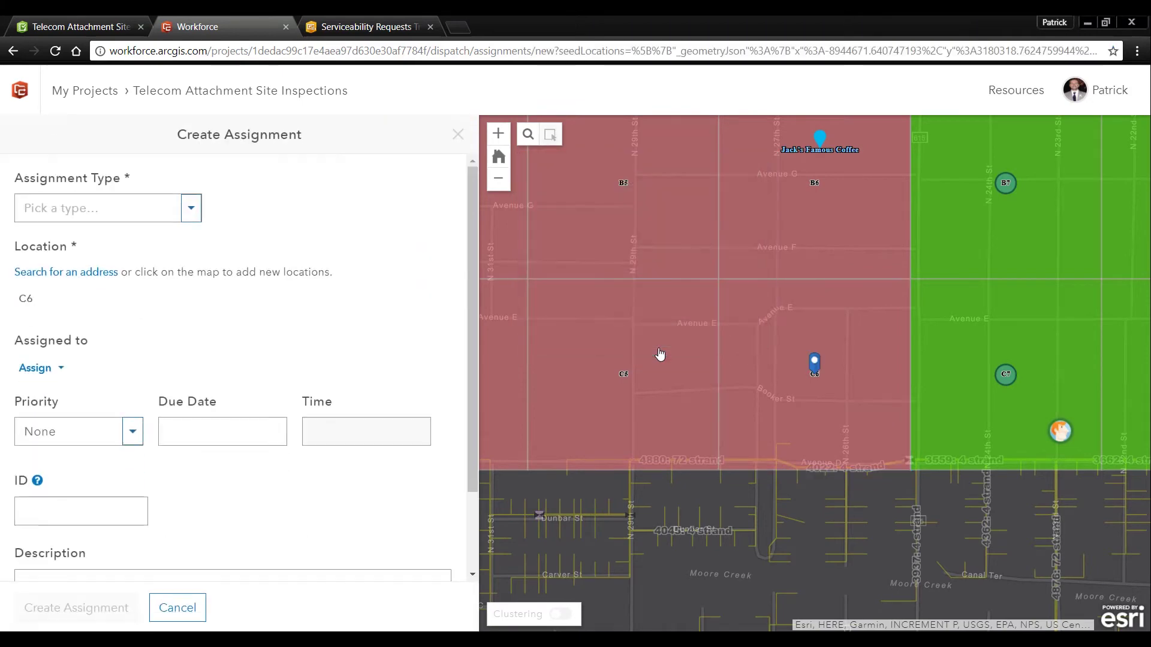
left_click(191, 208)
left_click(150, 270)
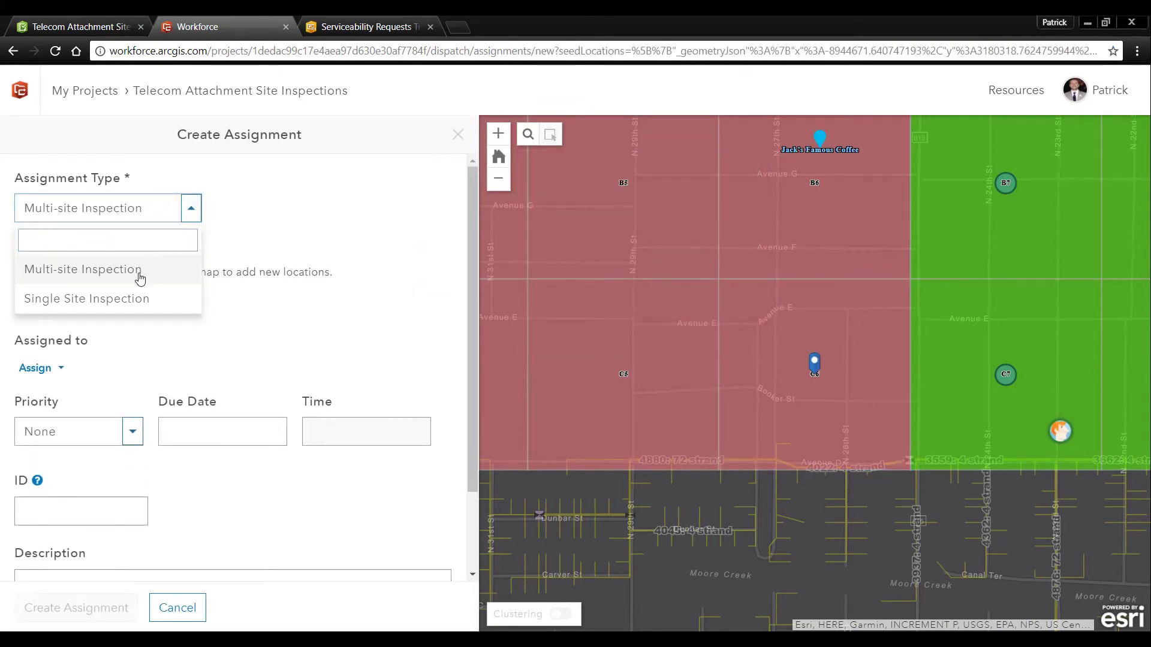
left_click(54, 376)
left_click(73, 472)
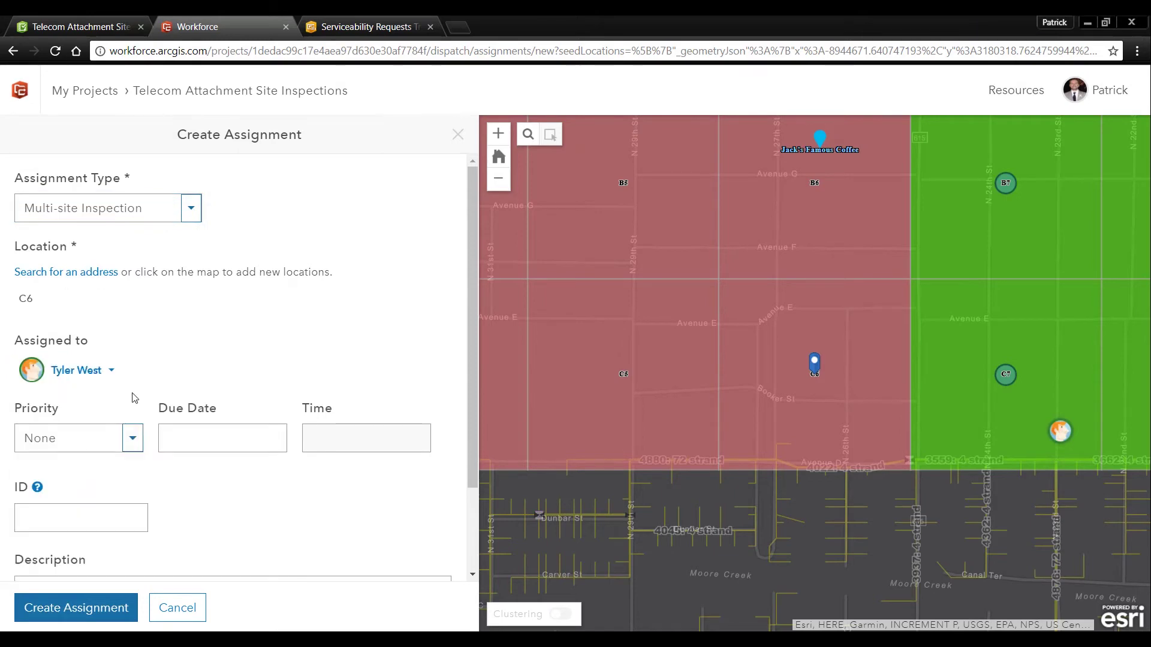
Step: Give the C6 assignment High priority, due 9/11/2017 at 8:45 am, and create it
left_click(133, 440)
scroll(90, 543, "down", 2)
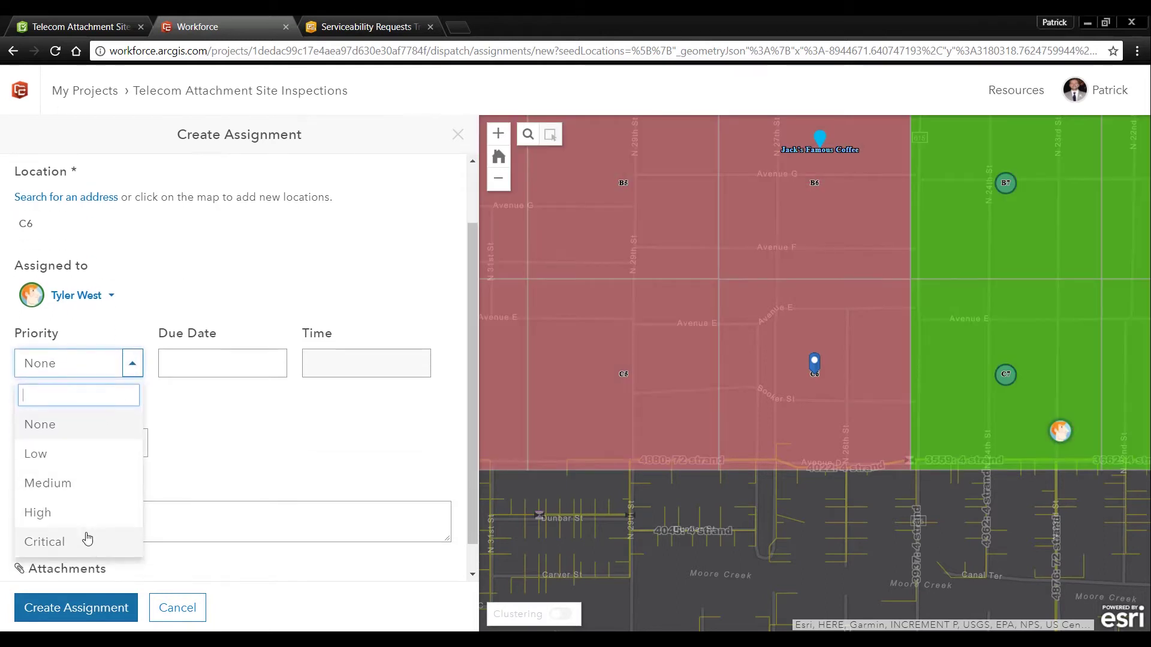
left_click(85, 515)
left_click(241, 358)
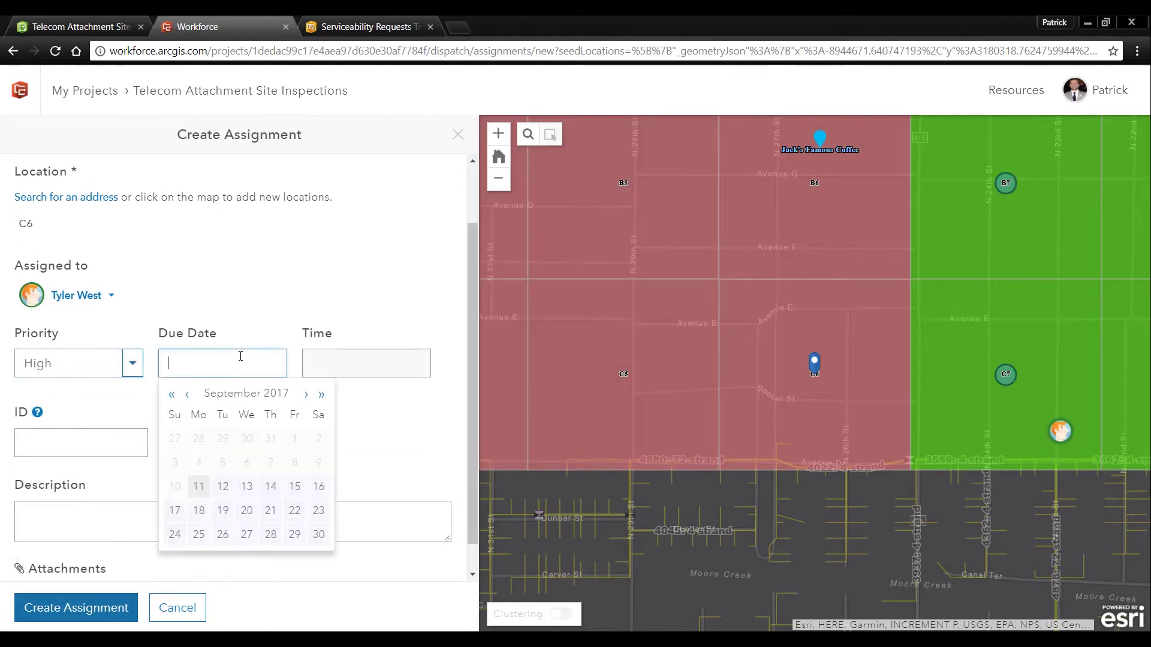
left_click(198, 486)
left_click(344, 363)
left_click(334, 390)
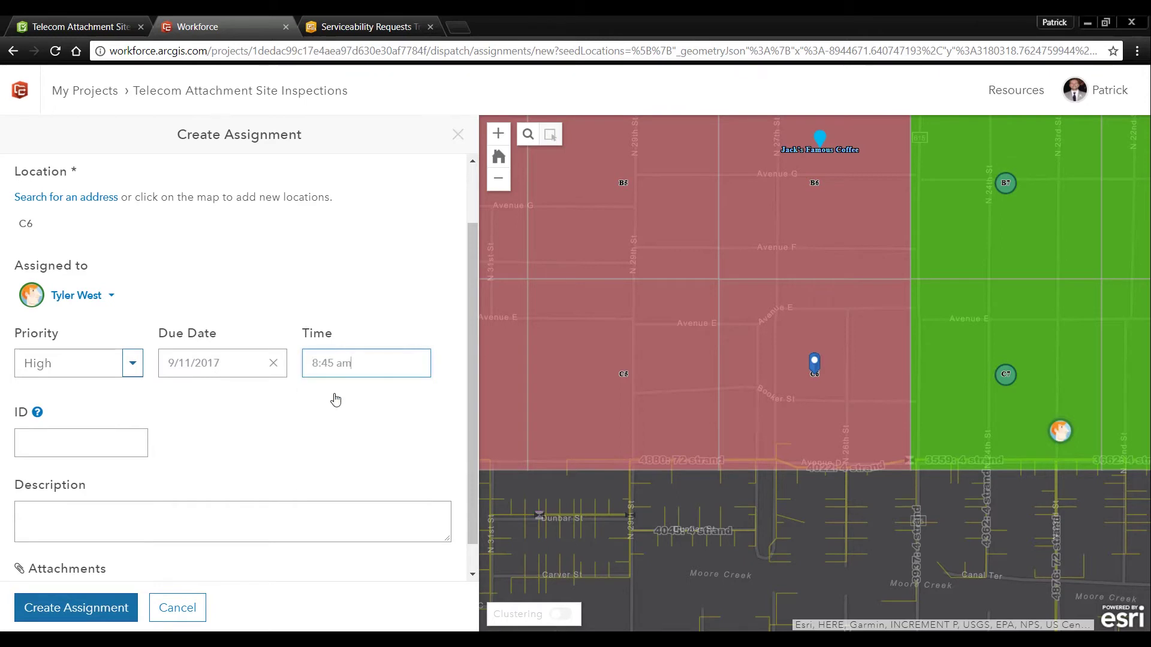
left_click(114, 607)
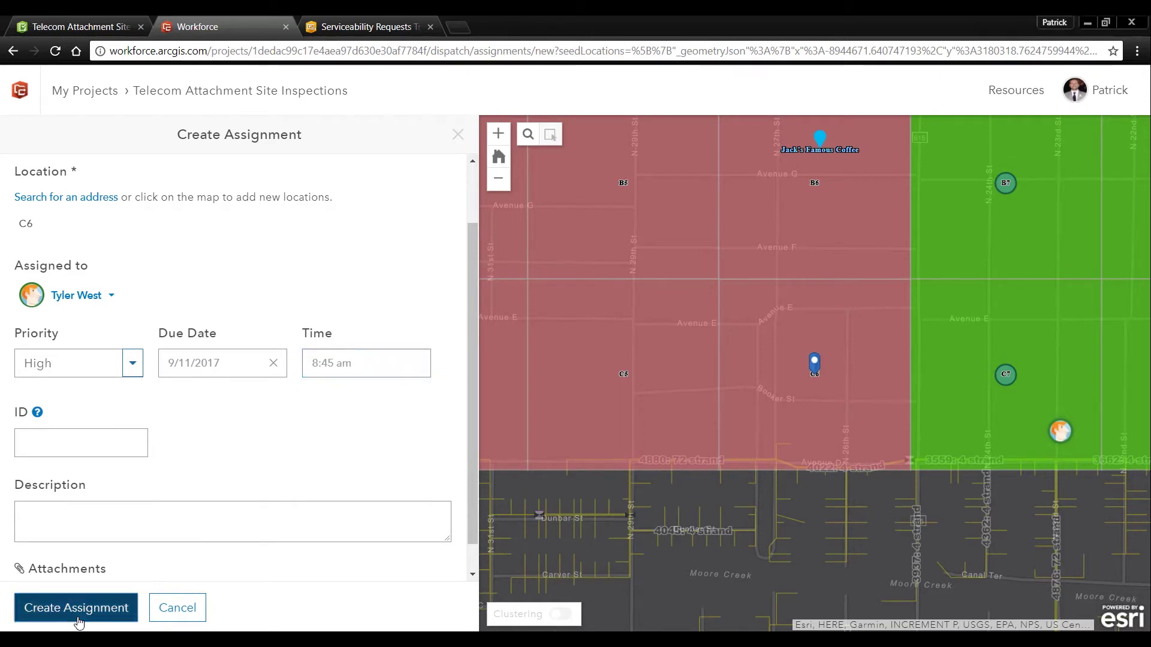
Step: Start a Multi-site Inspection assignment for cell B6 assigned to the field worker
left_click(804, 228)
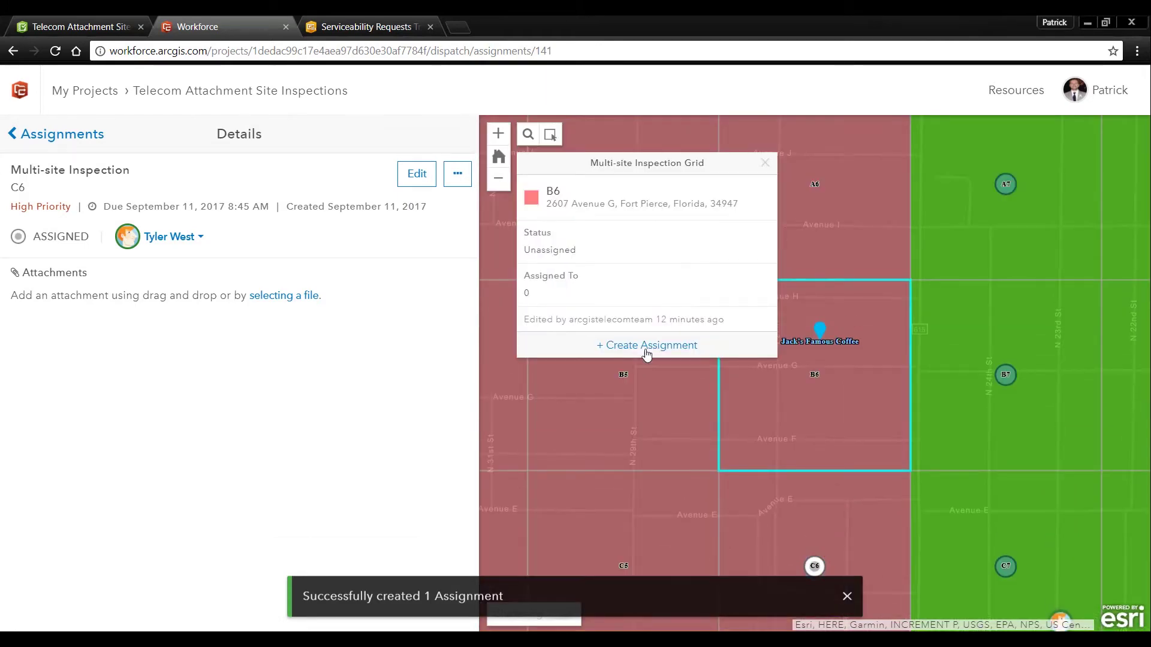
left_click(639, 348)
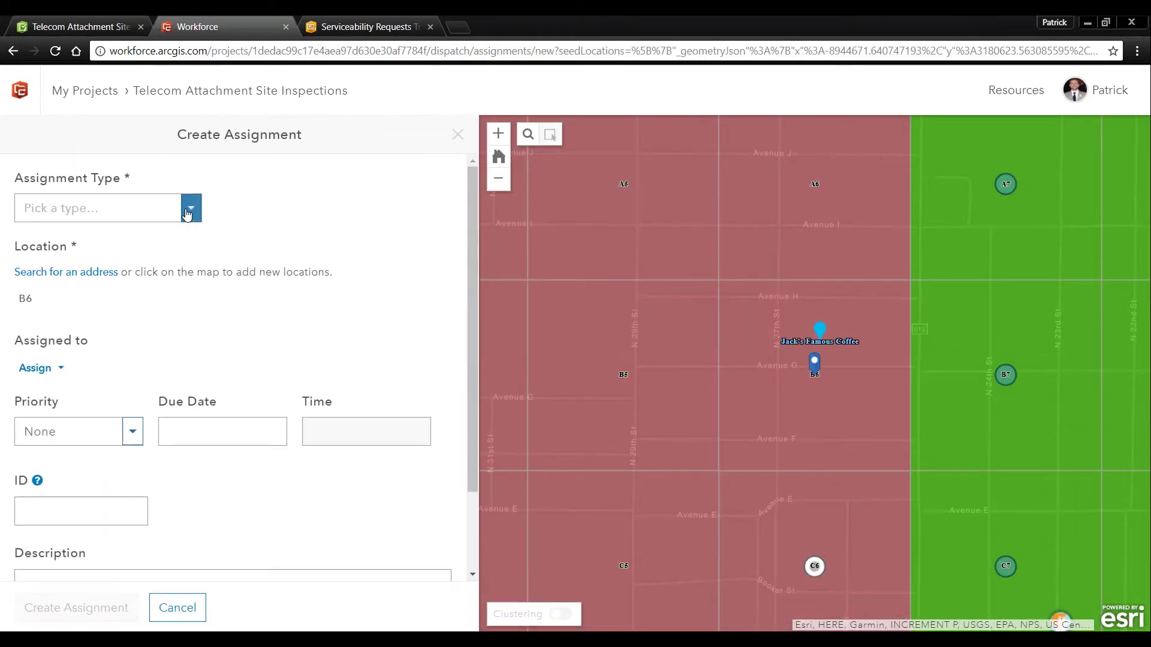
left_click(191, 208)
left_click(117, 275)
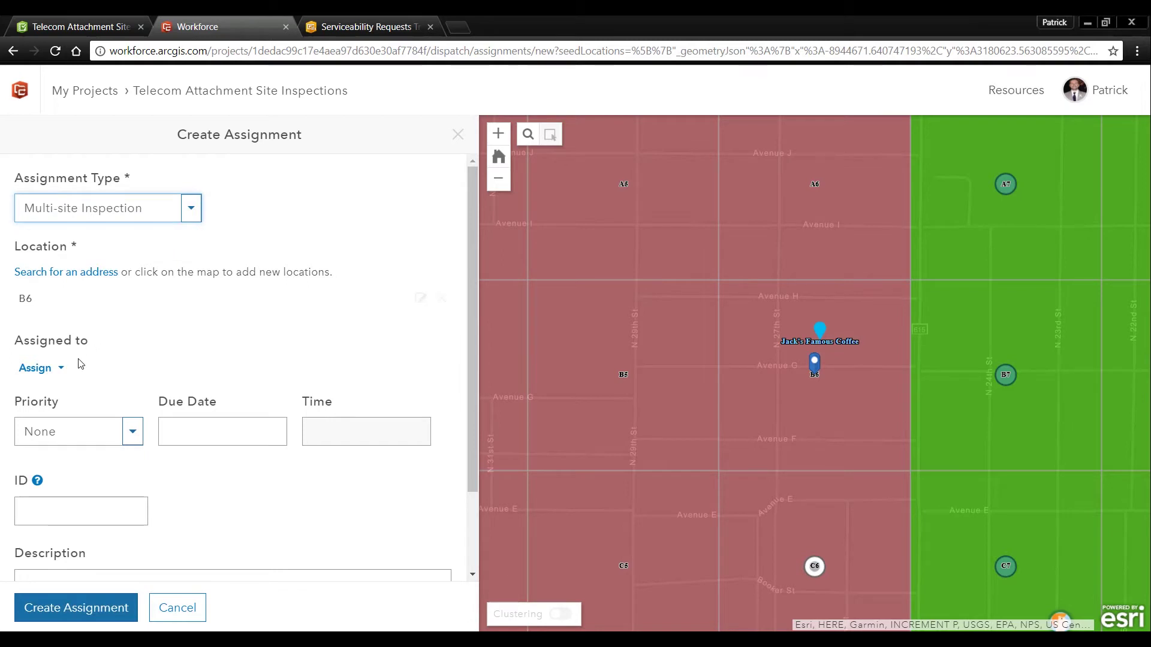
left_click(60, 371)
left_click(77, 476)
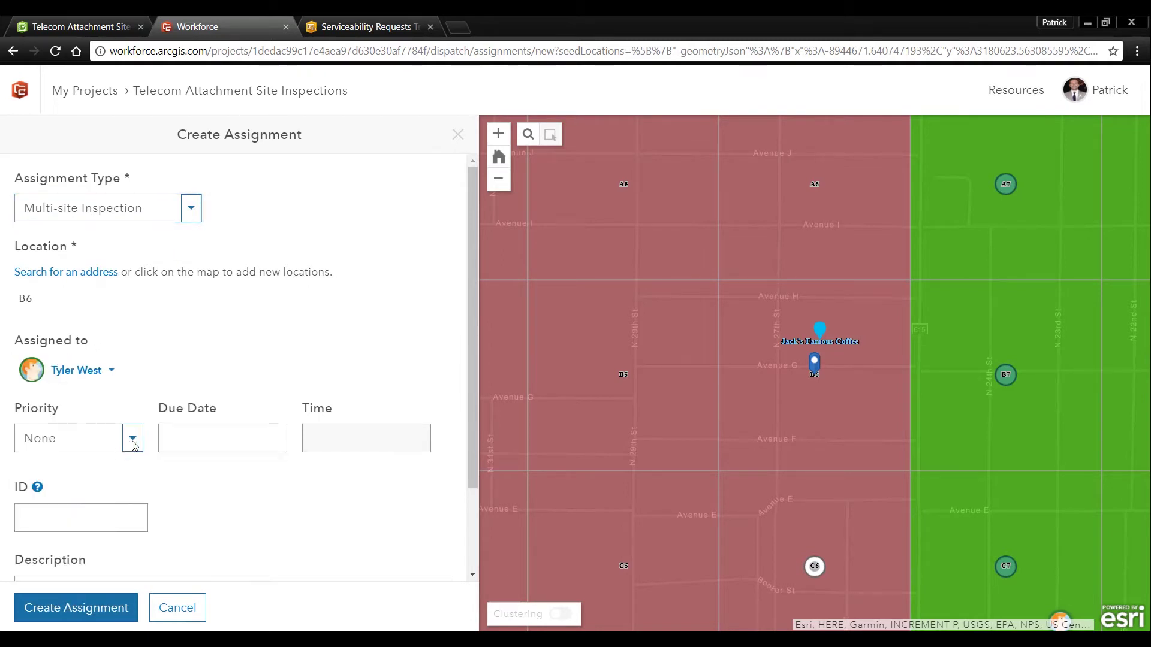
Step: Give the B6 assignment High priority, due 9/11/2017 at 8:45 am, and create it
left_click(133, 438)
scroll(90, 528, "down", 2)
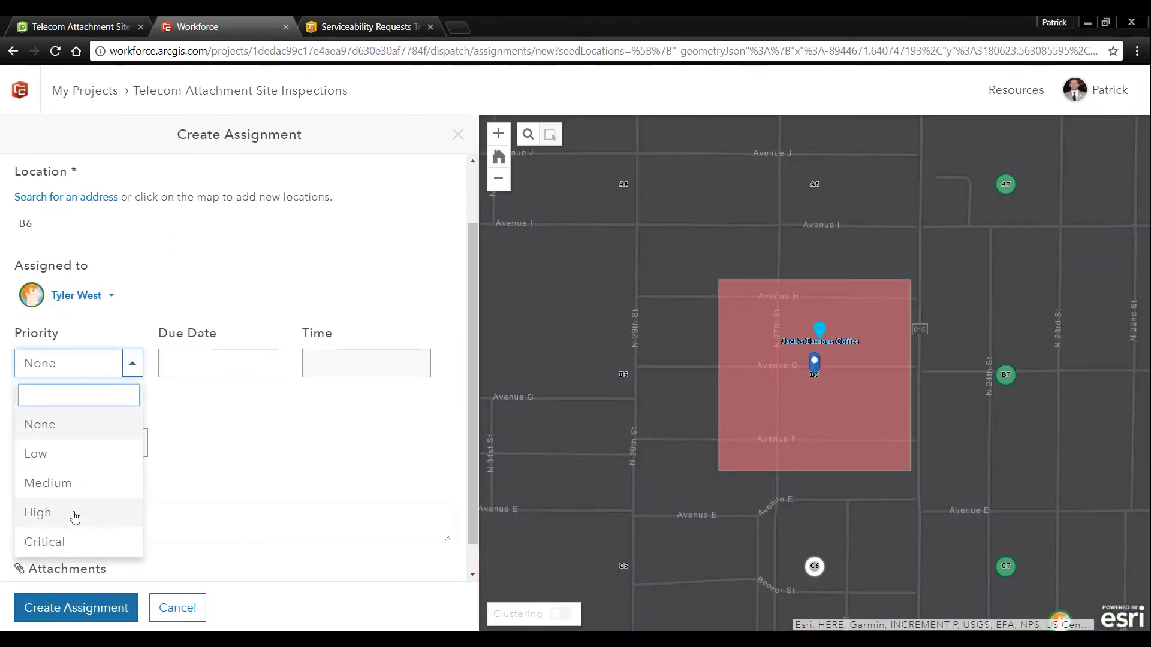
left_click(75, 514)
left_click(207, 363)
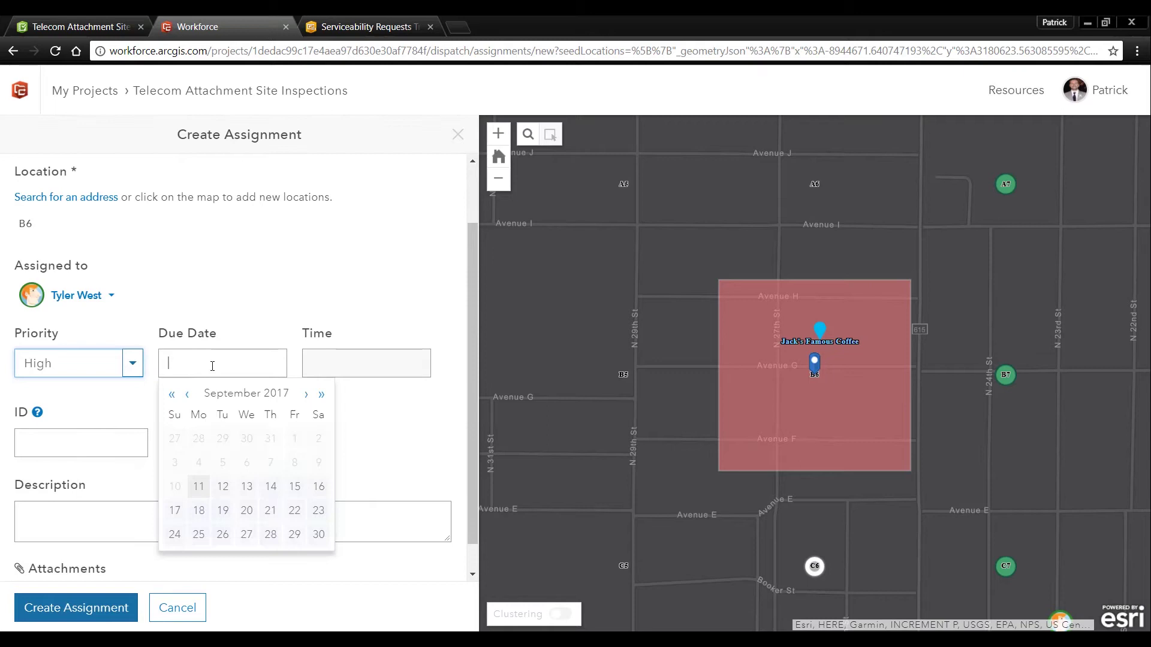
left_click(198, 485)
left_click(350, 357)
left_click(333, 388)
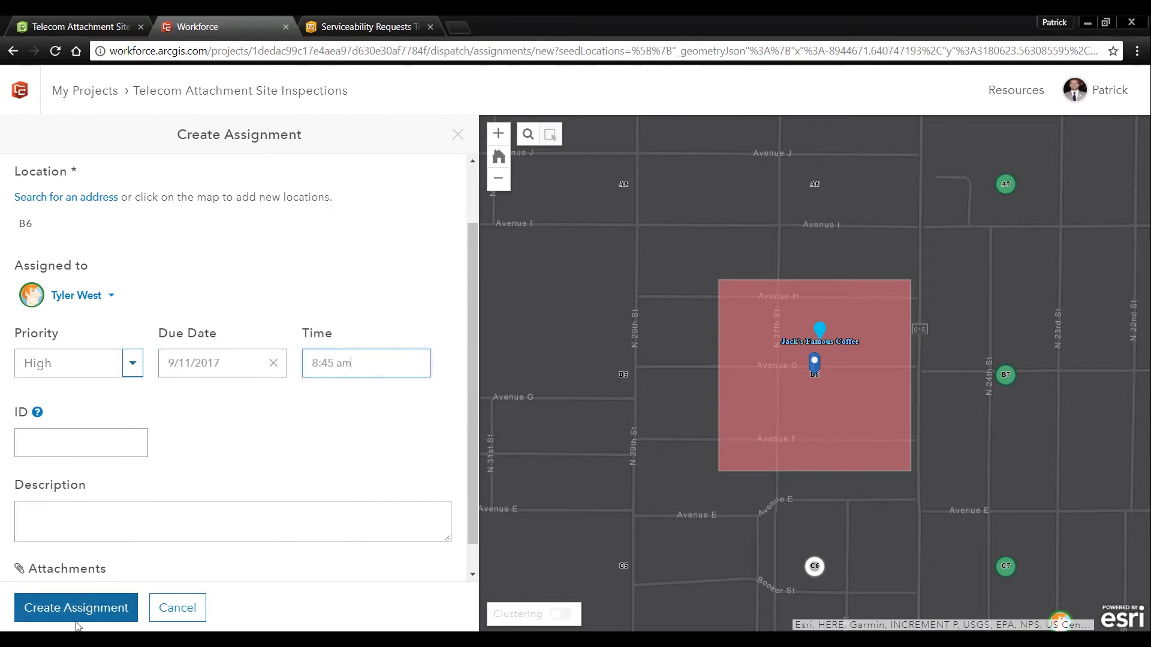
left_click(91, 607)
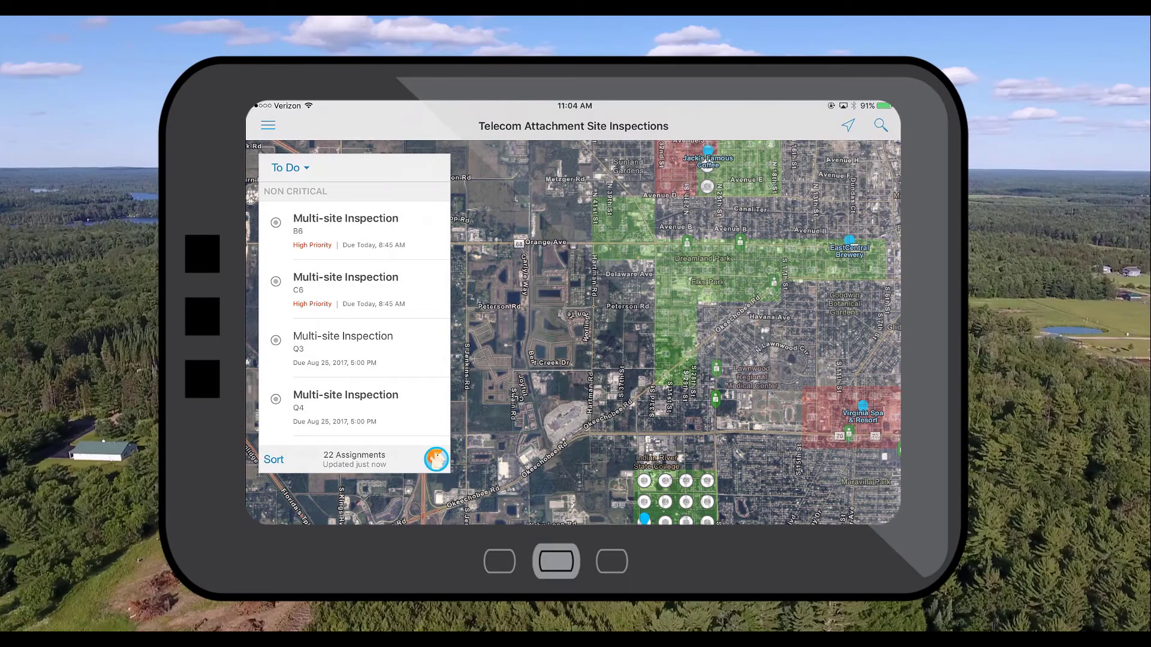
Step: Open the High Priority C6 Multi-site Inspection from the To Do list
left_click(376, 294)
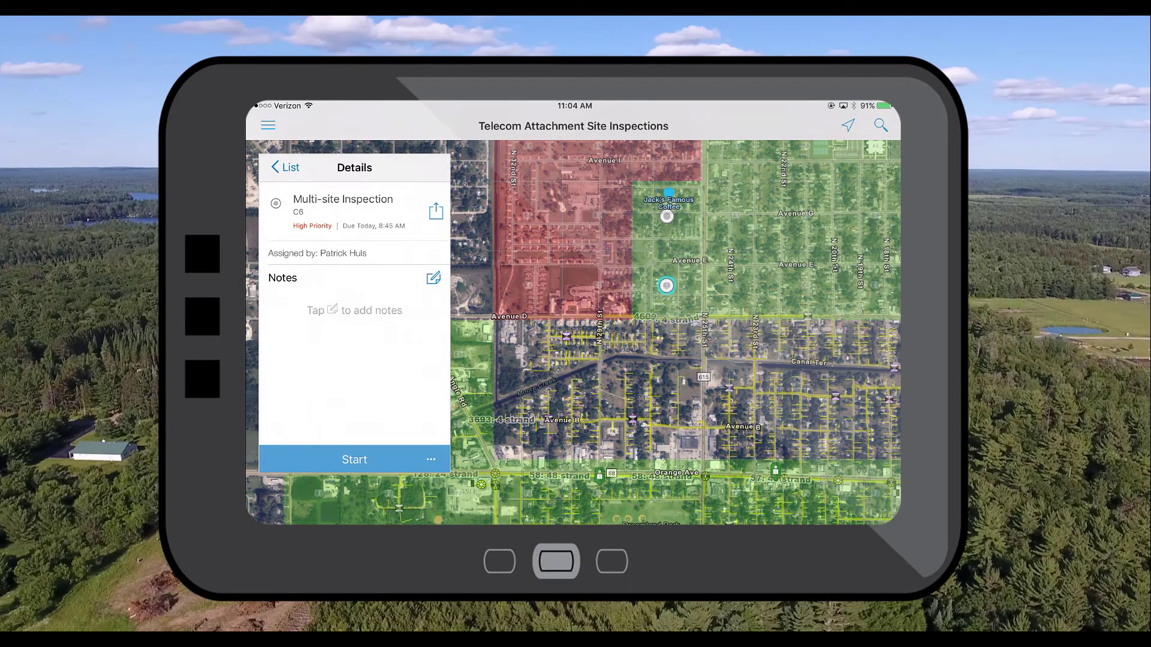
Step: Start the B6 Multi-site Inspection assignment to reach its navigate, survey and collect options
left_click(367, 467)
left_click(285, 168)
left_click(387, 240)
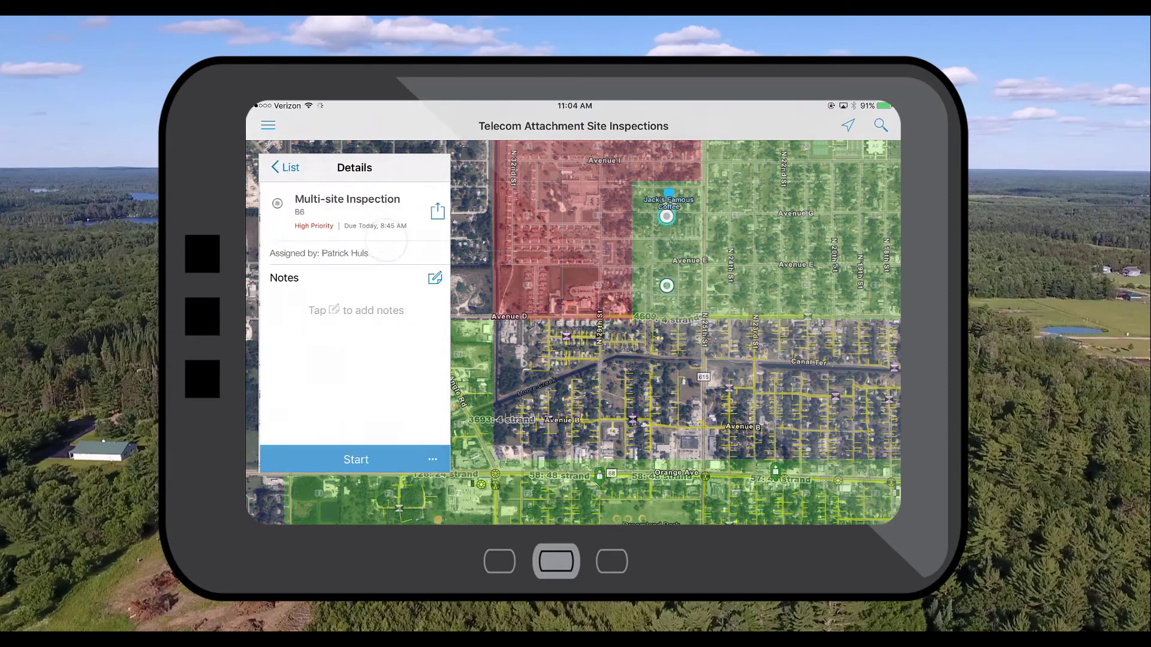
left_click(423, 460)
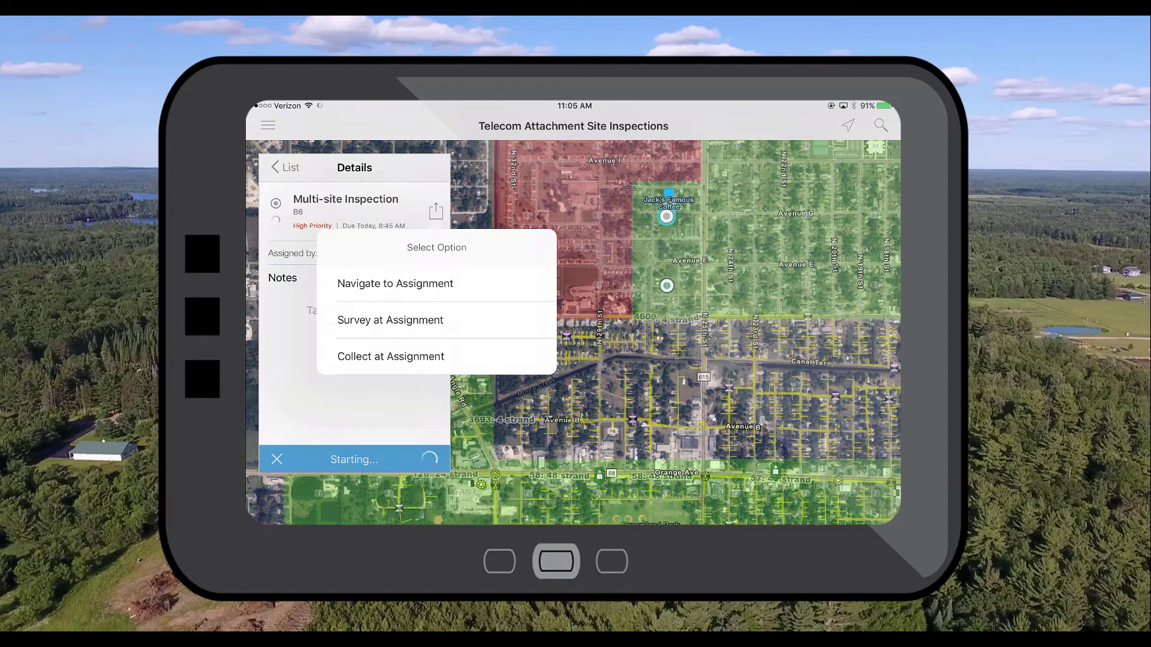
Step: Choose Collect at Assignment to hand the B6 inspection over to Collector
left_click(441, 349)
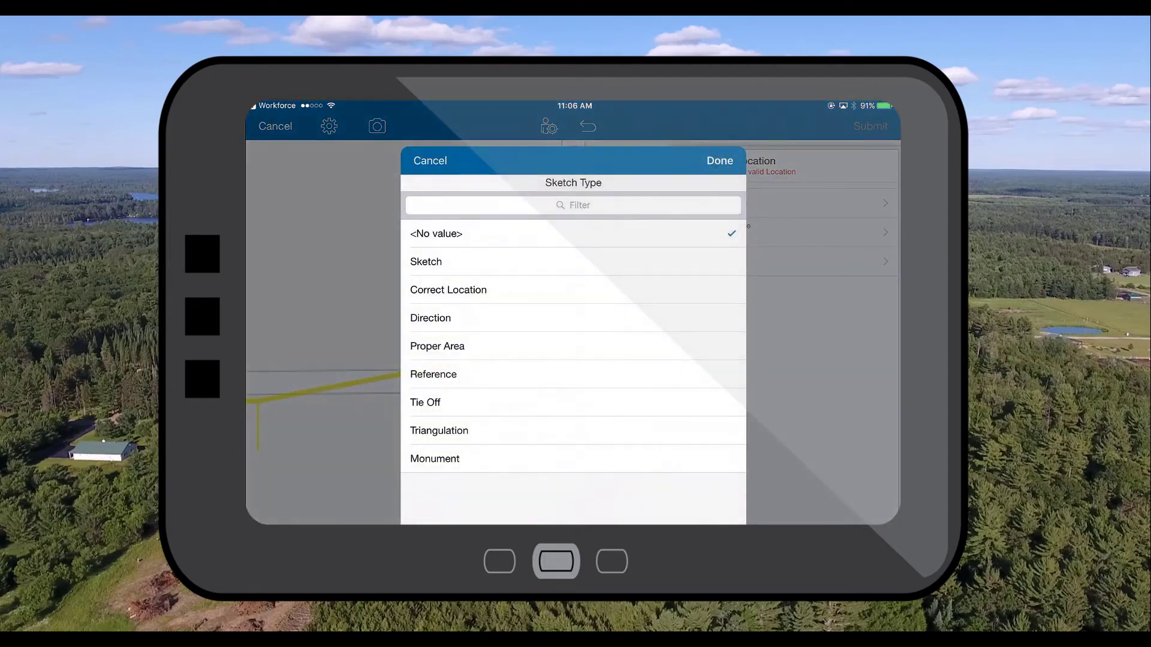
Step: Submit a Correct Location sketch point placed at the Avenue D and N 25th intersection
left_click(448, 290)
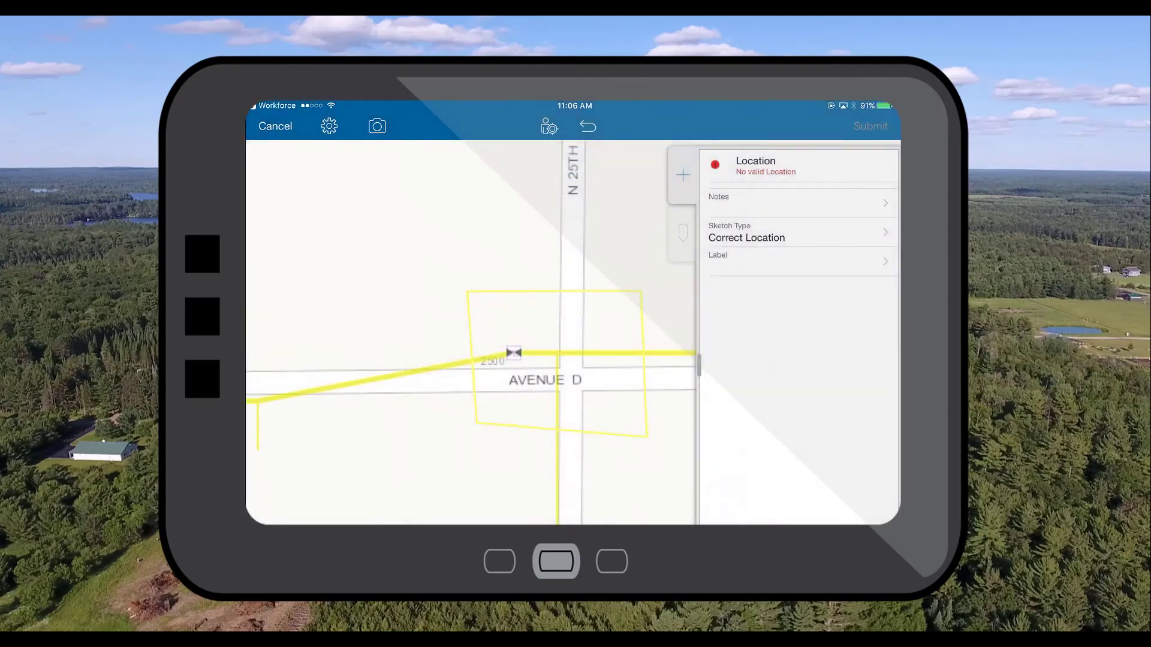
left_click(556, 355)
left_click(870, 126)
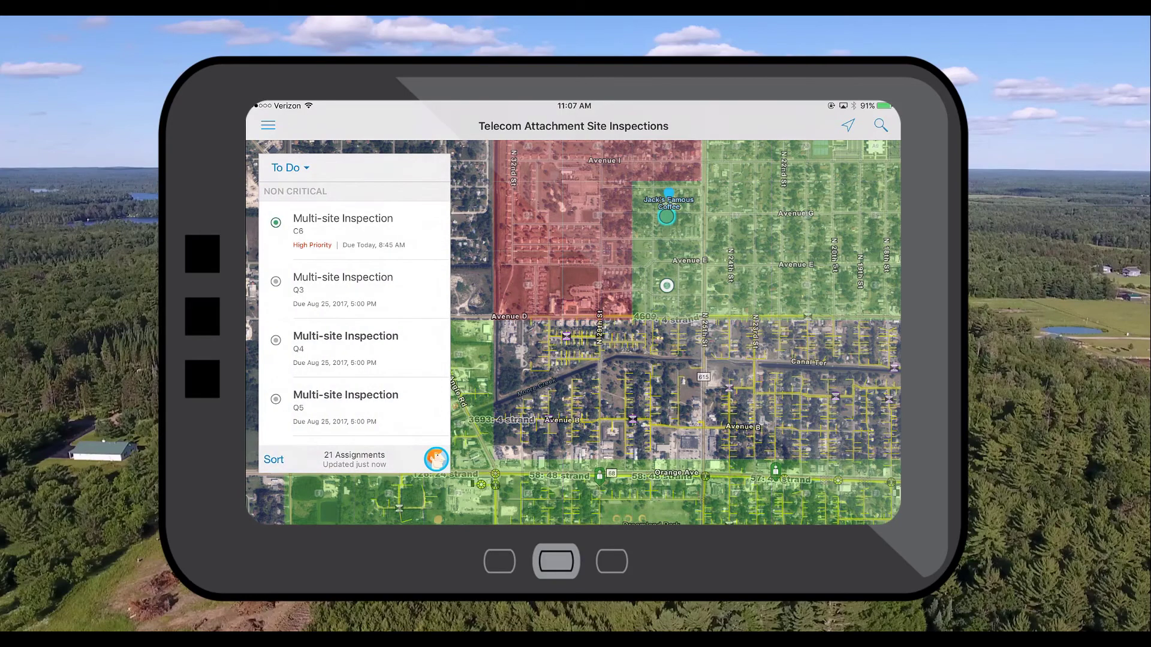
Step: Save the note "I've finished early!" on the C6 Multi-site Inspection details
left_click(375, 222)
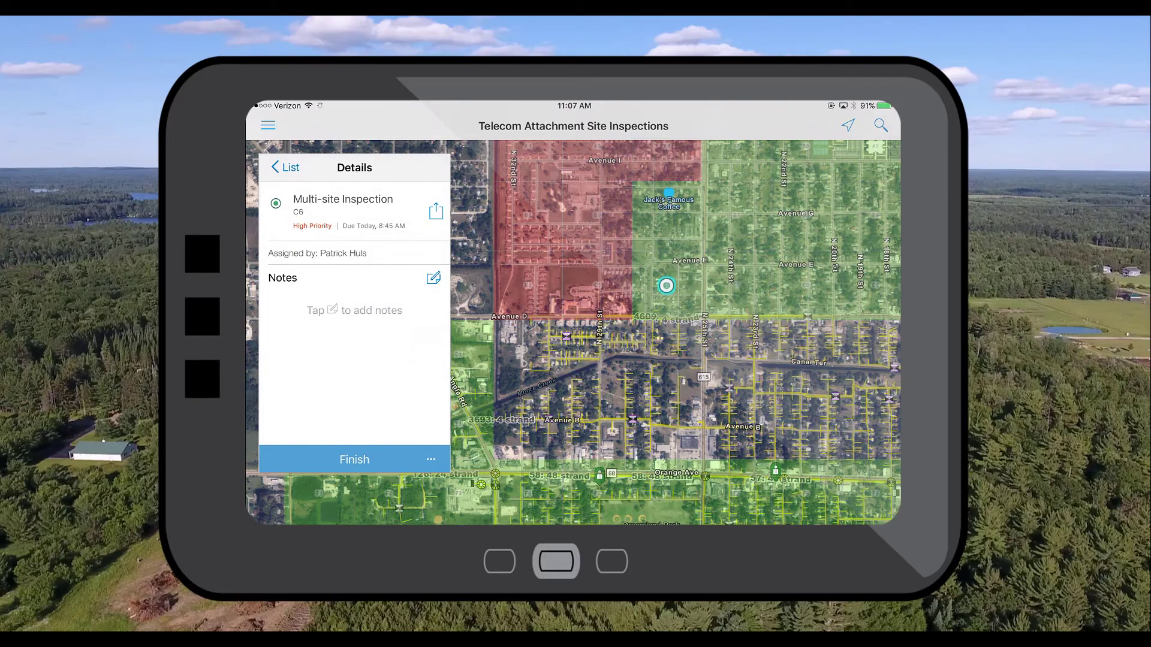
left_click(433, 278)
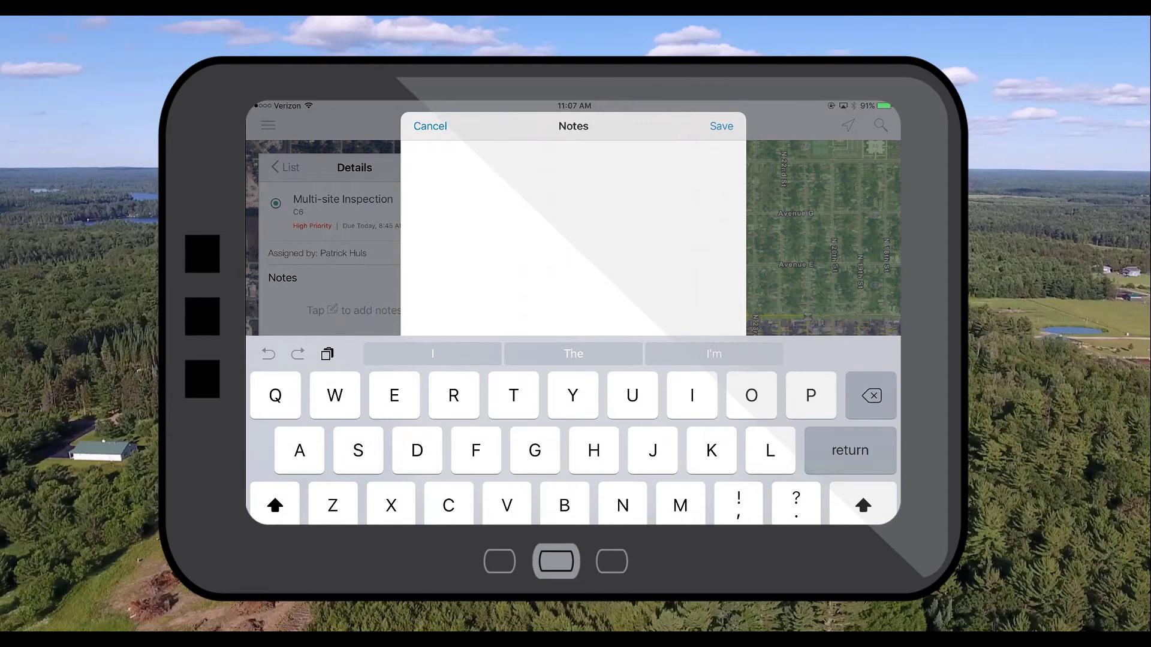
type("I've")
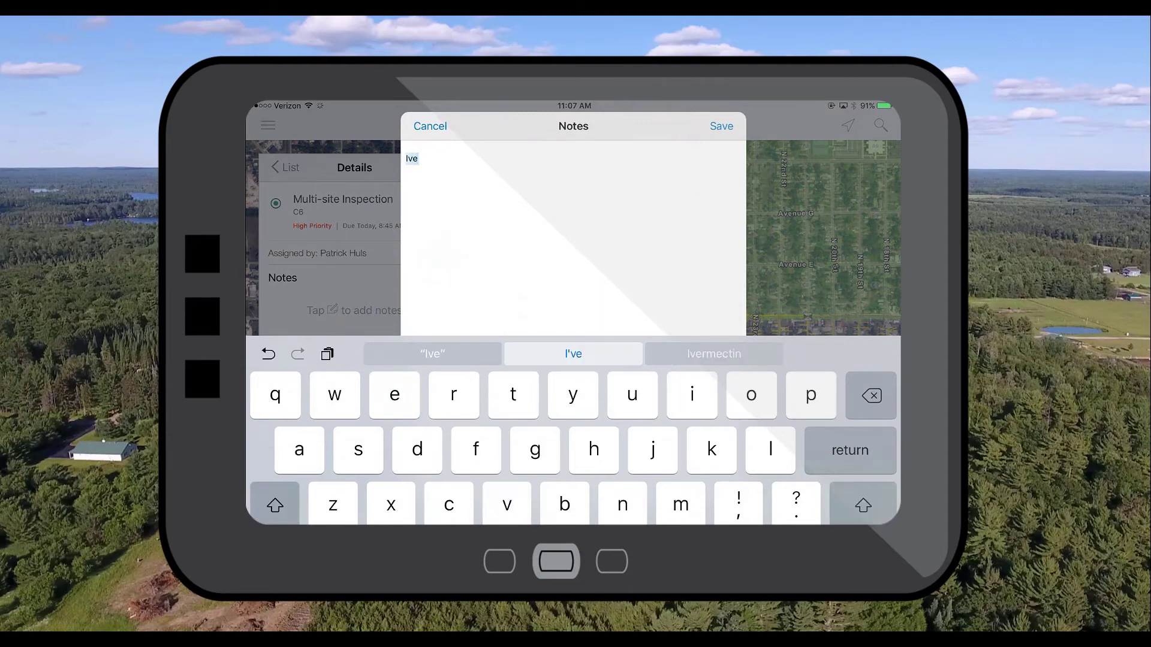
type(" finishe")
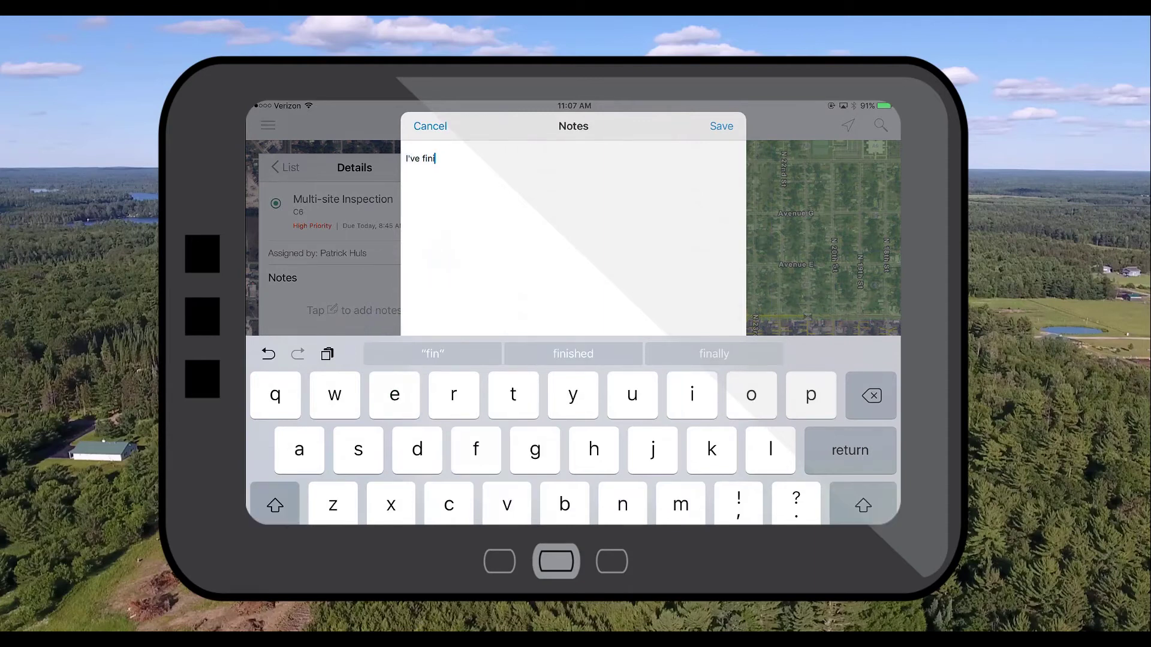
type("d ")
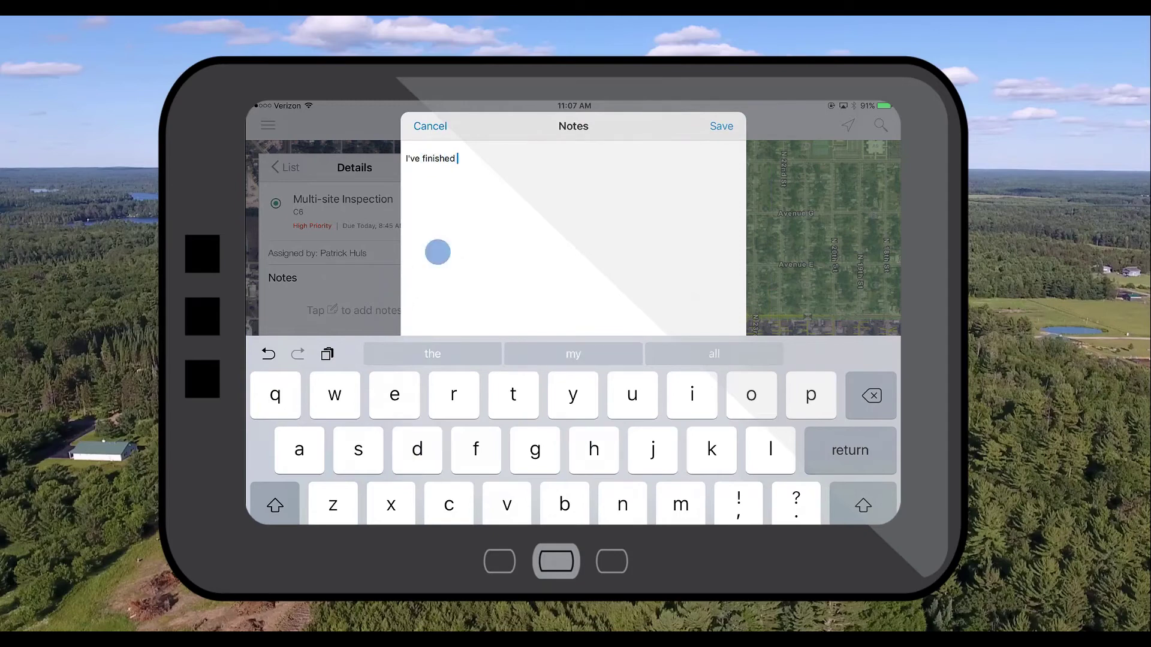
type("early")
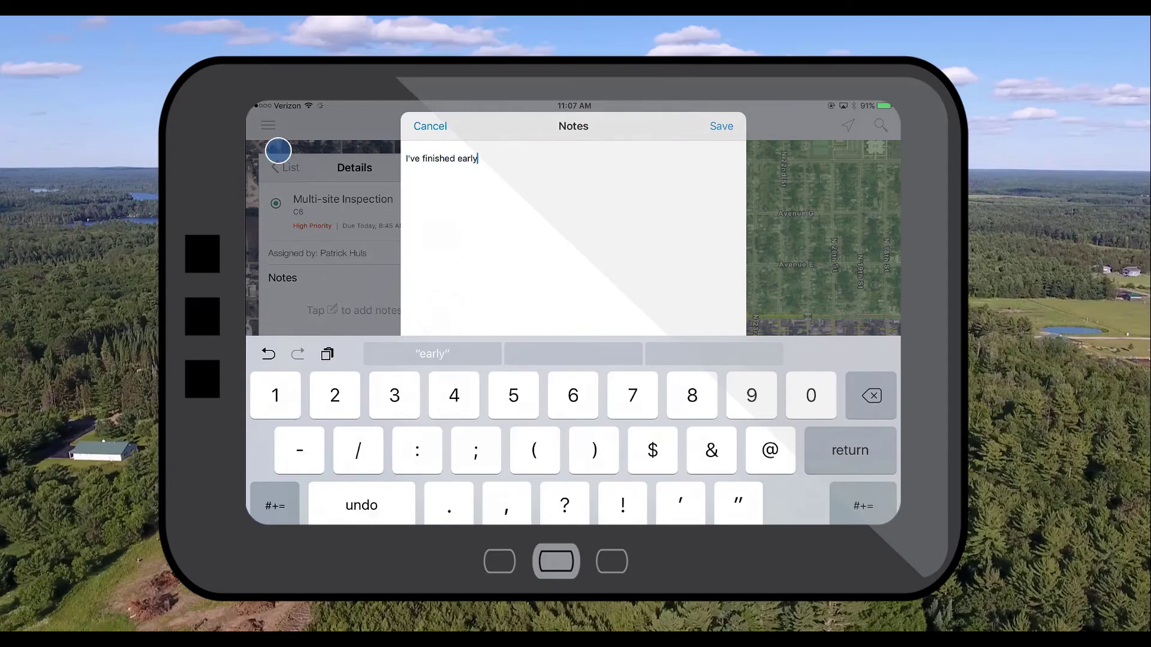
type("!")
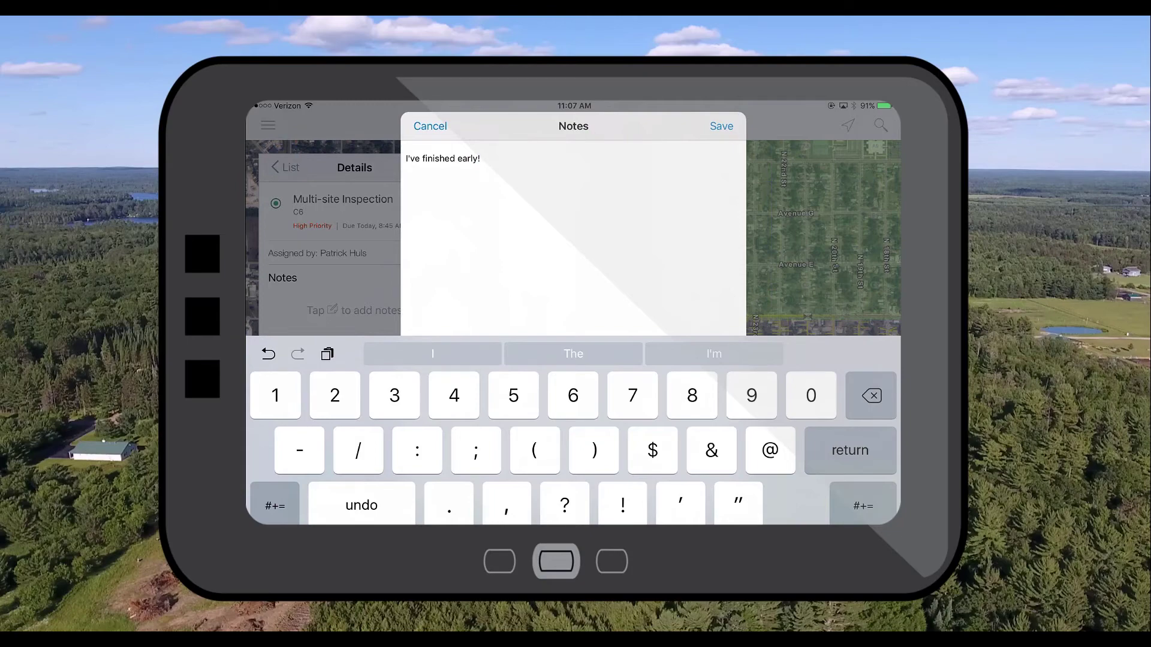
left_click(721, 126)
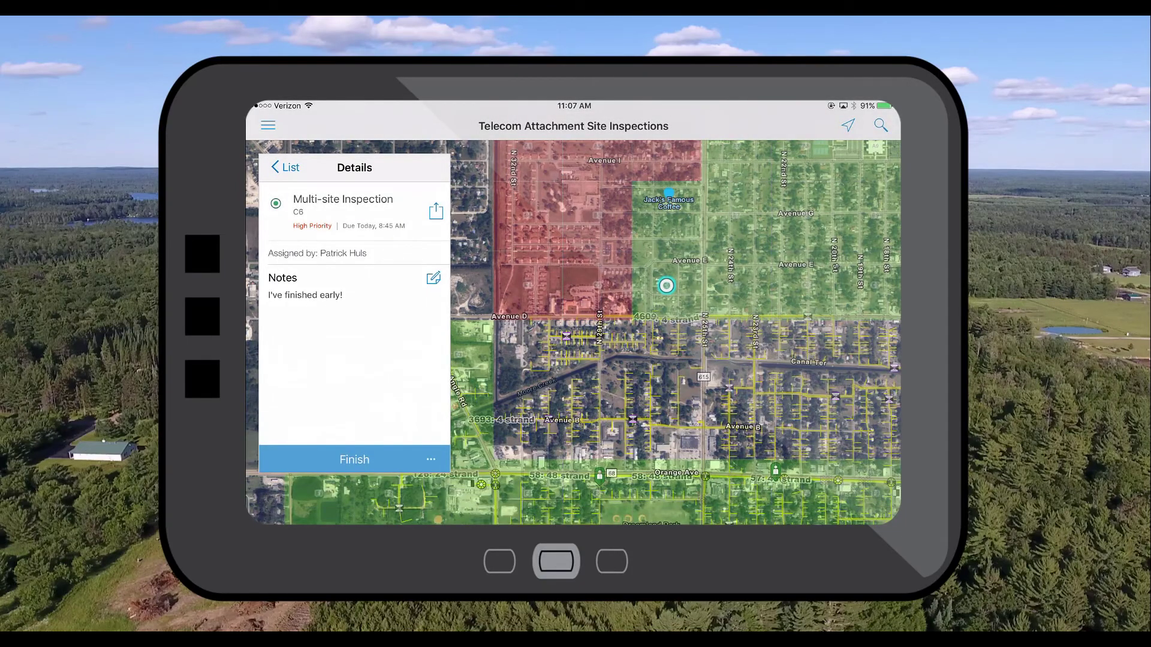
Step: Mark the C6 Multi-site Inspection assignment as finished
left_click(357, 459)
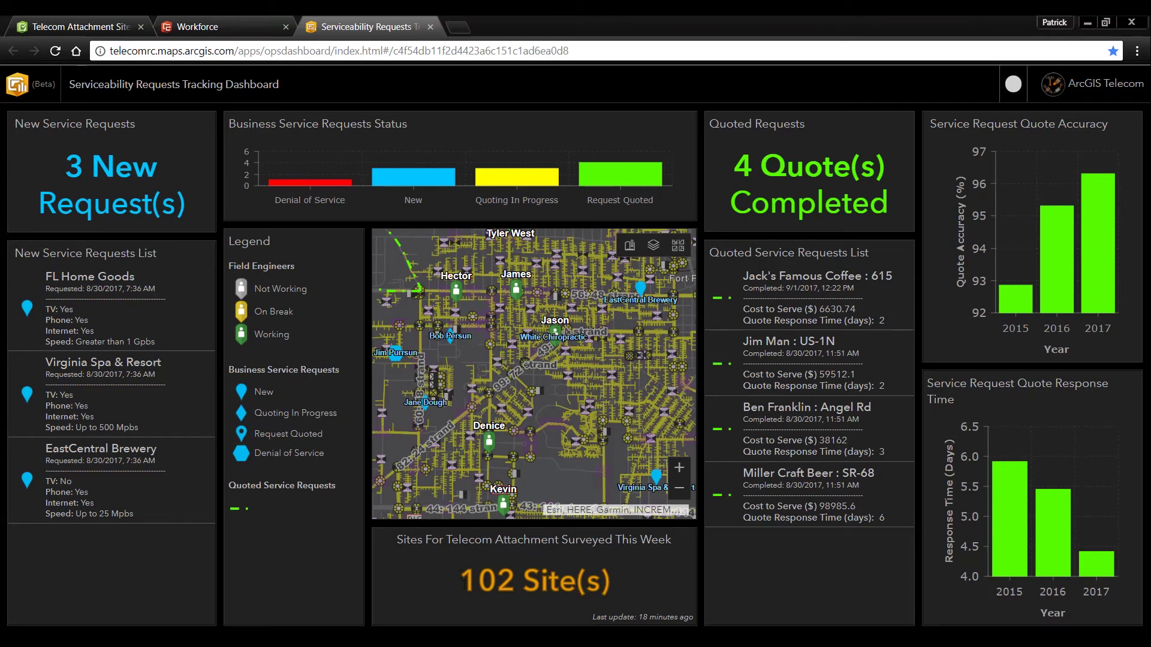
Step: Check the 102 sites surveyed this week, then select Jack's Famous Coffee among quoted requests
left_click_drag(460, 581, 607, 581)
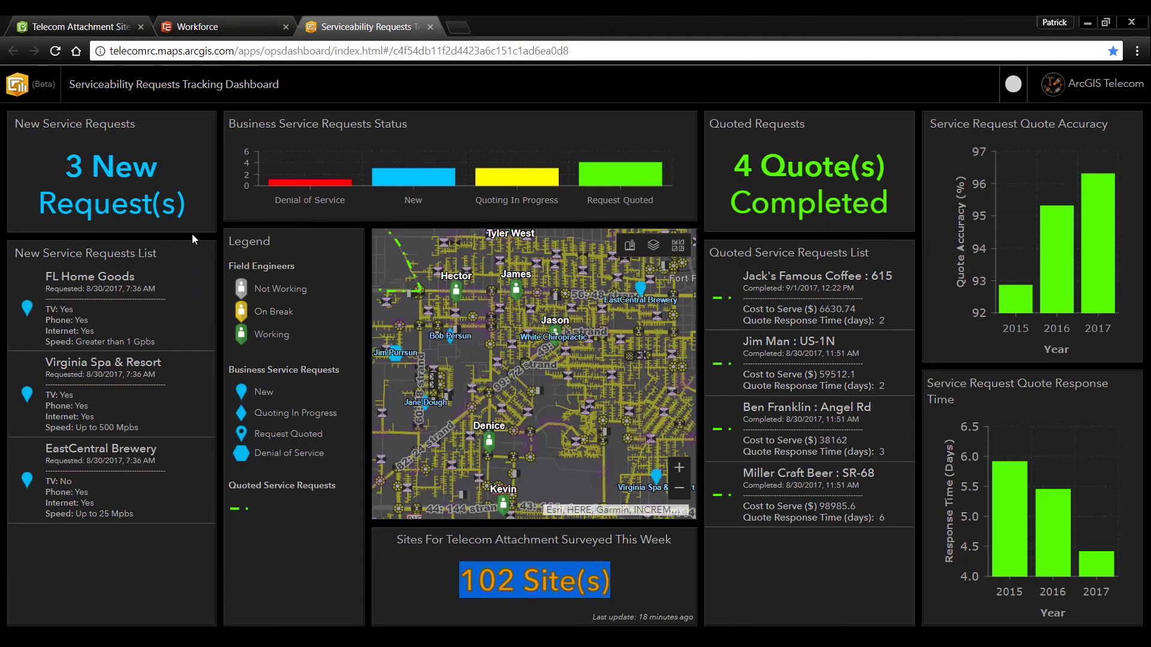
left_click(195, 207)
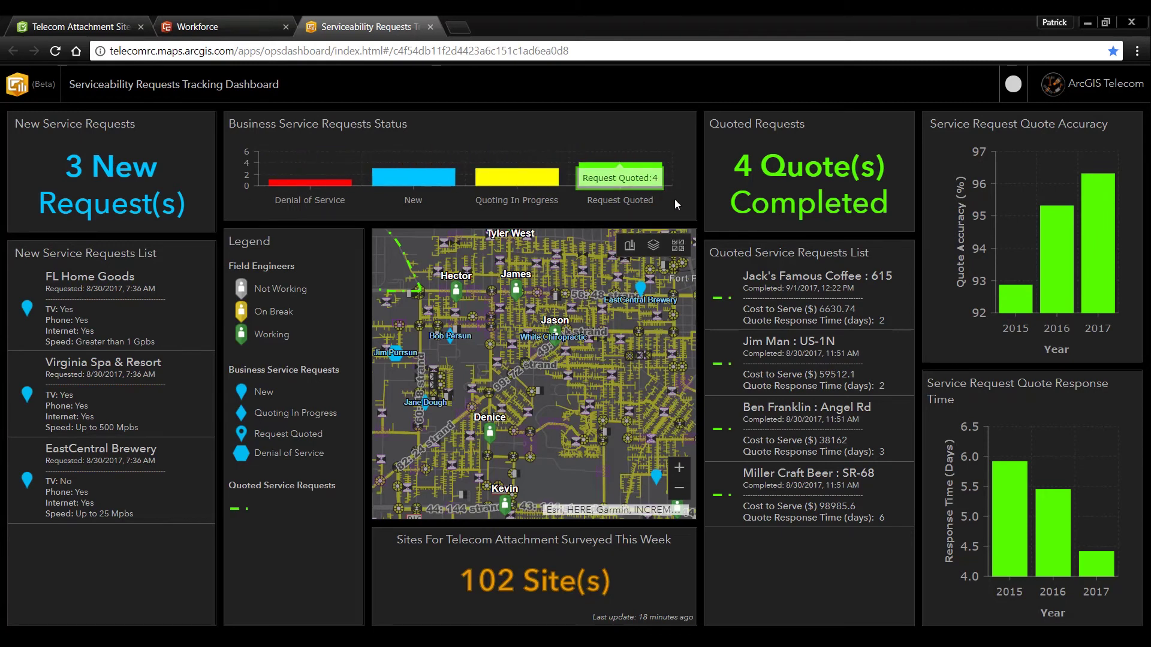
left_click(768, 313)
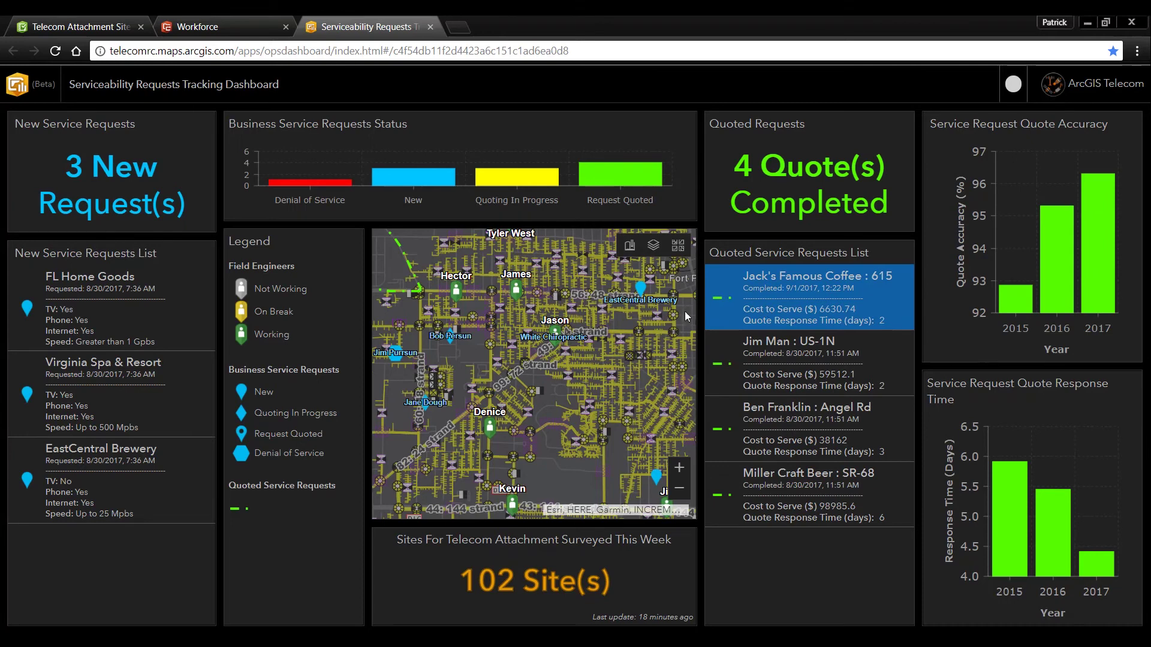
Step: Zoom the map to the Jack's Famous Coffee bookmark amid the telecom attachment heatmap
left_click(630, 245)
left_click(611, 322)
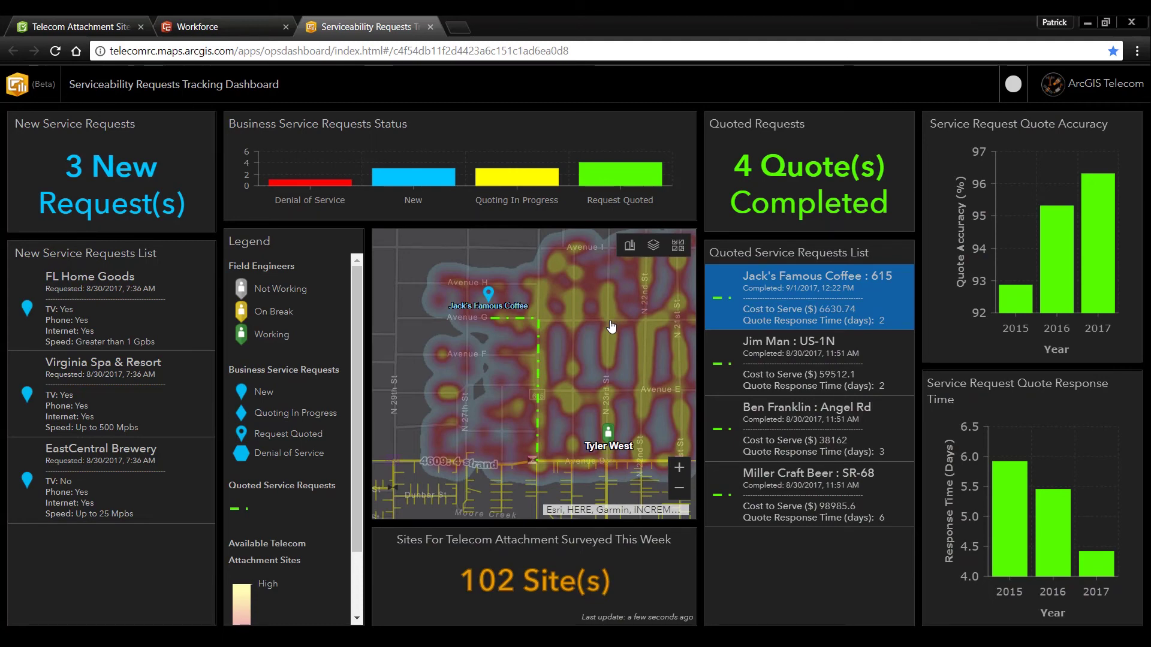
mouse_move(1009, 300)
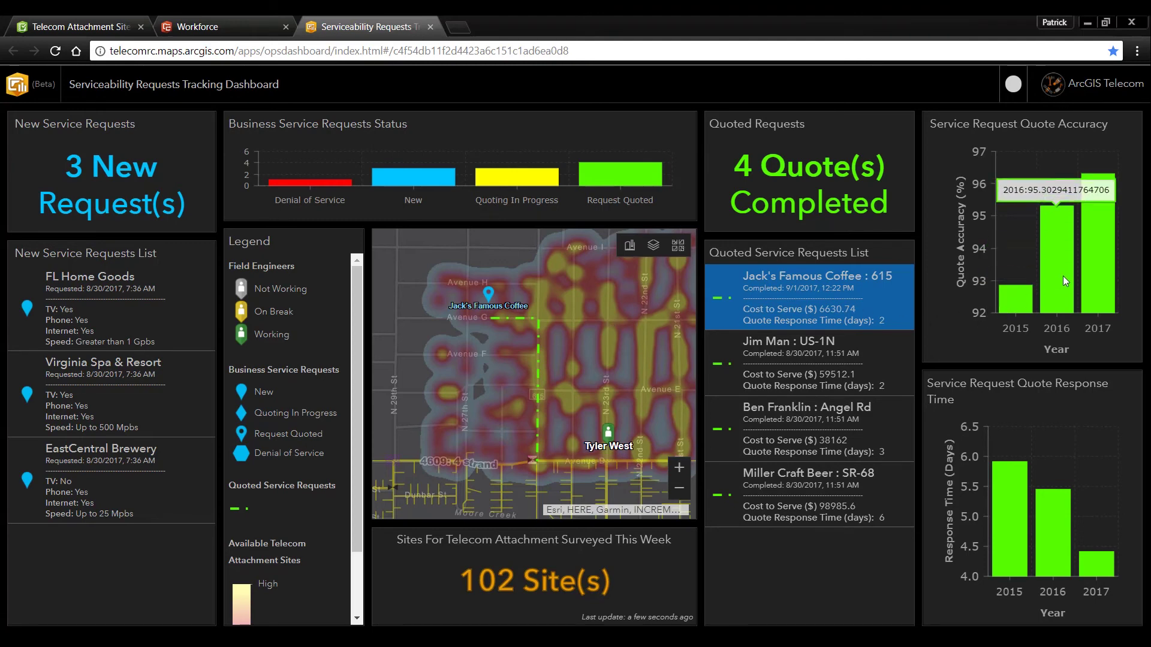
mouse_move(1097, 268)
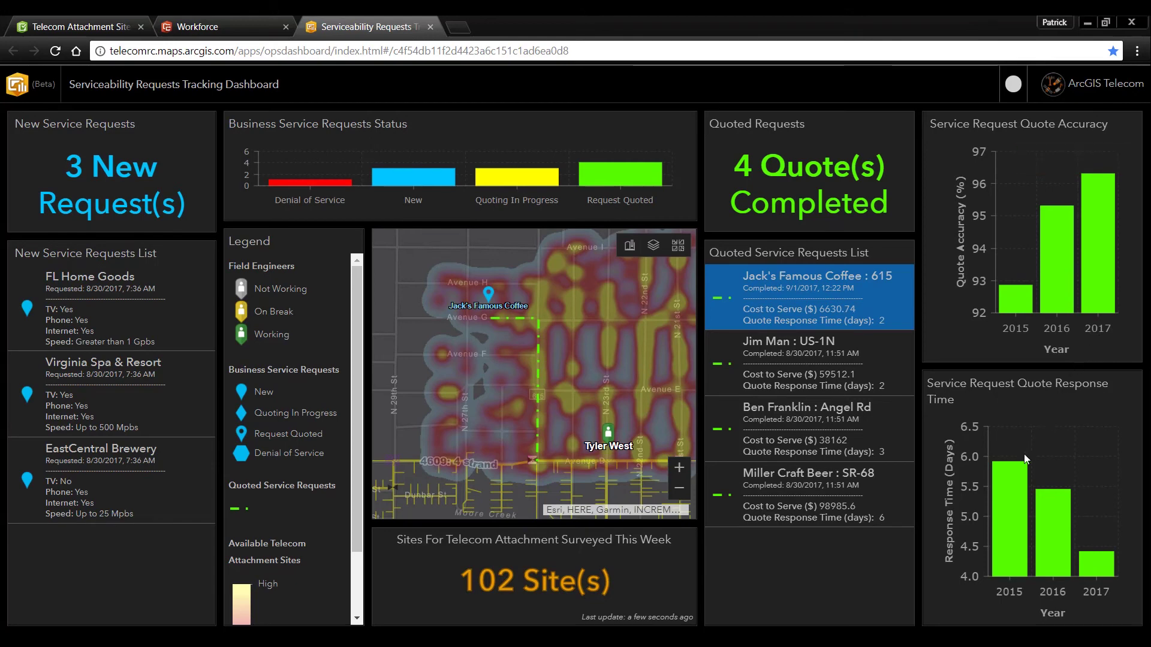
mouse_move(1092, 560)
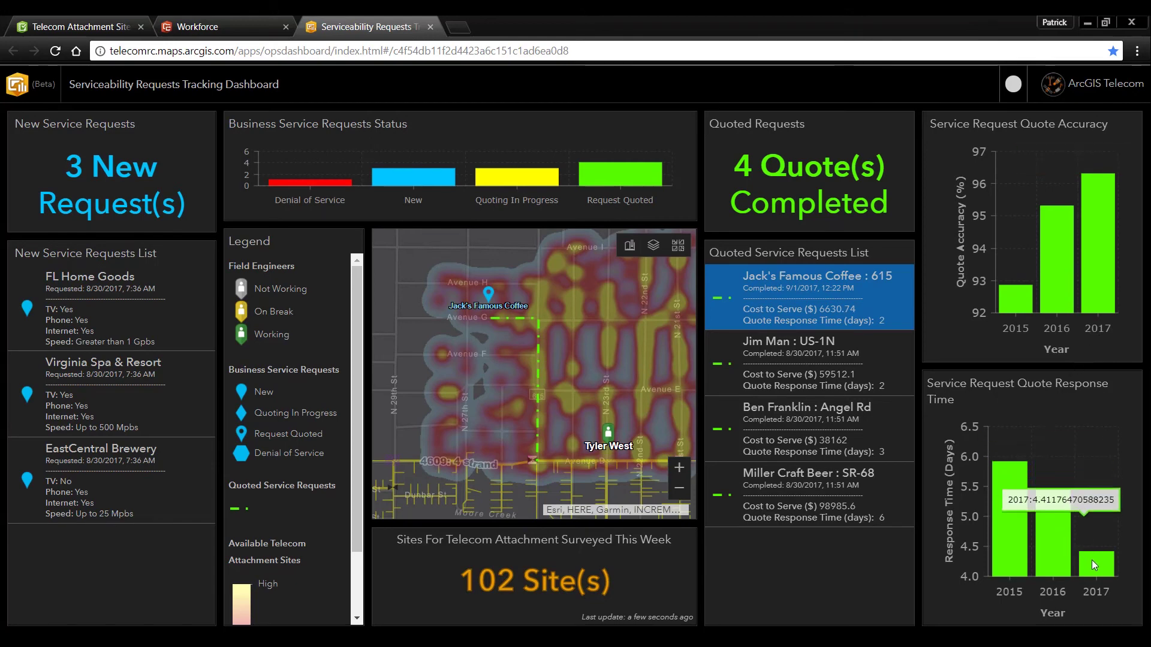